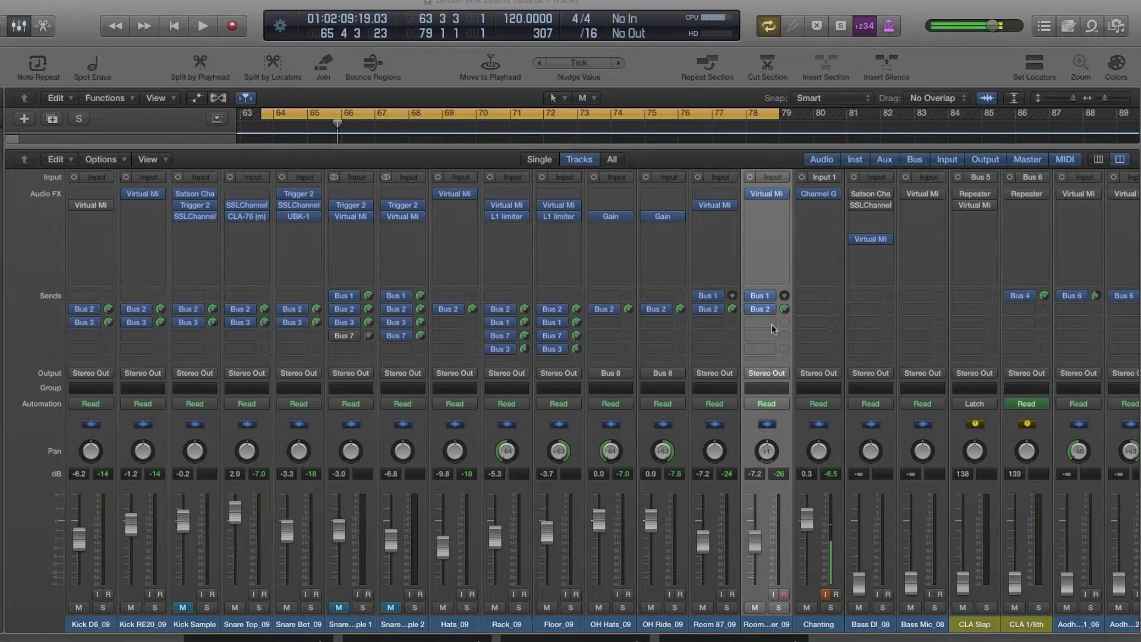
Step: Look through the mixer's drum, bass, vocal and bus channels to examine their plug-ins, sends, panning and levels
scroll(773, 329, "right", 2)
scroll(771, 326, "right", 2)
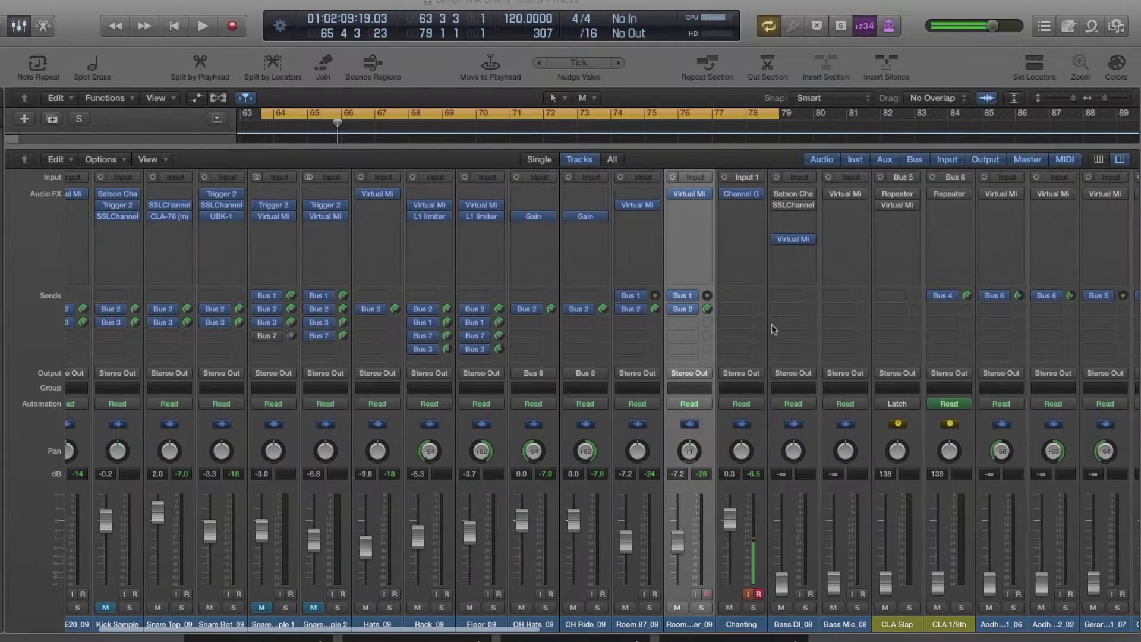
scroll(772, 329, "right", 20)
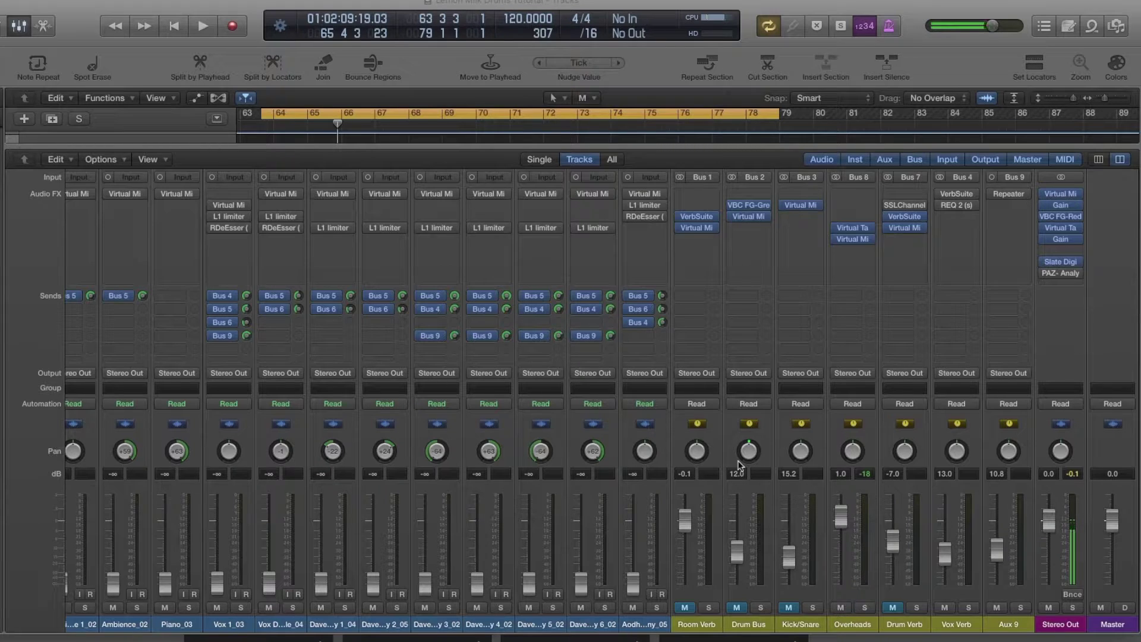
scroll(445, 430, "left", 15)
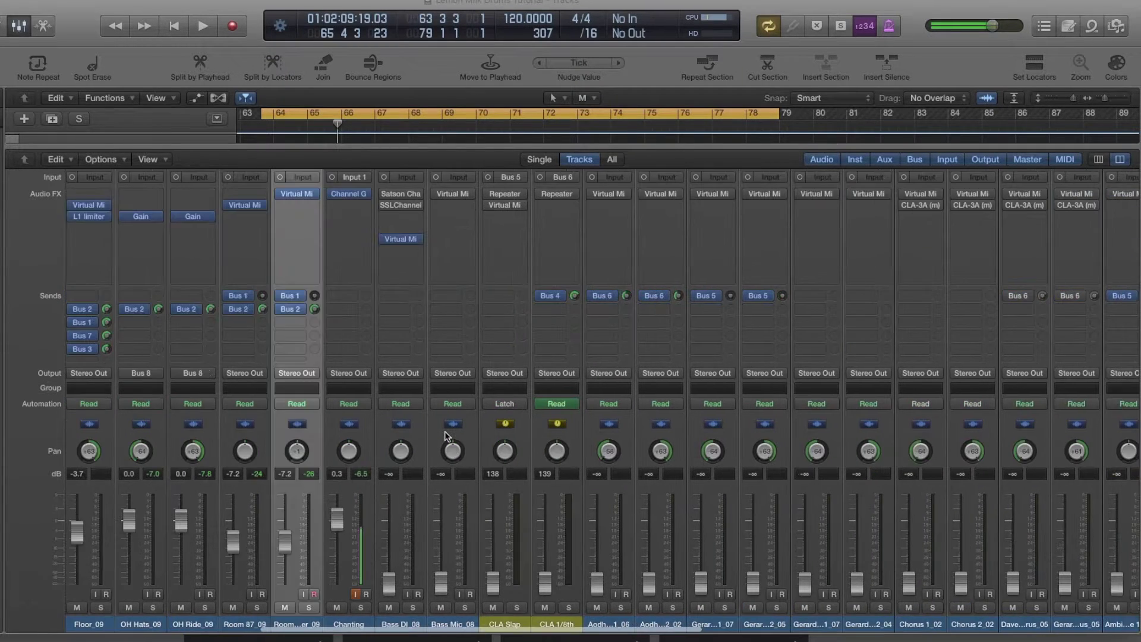
scroll(208, 249, "up", 2)
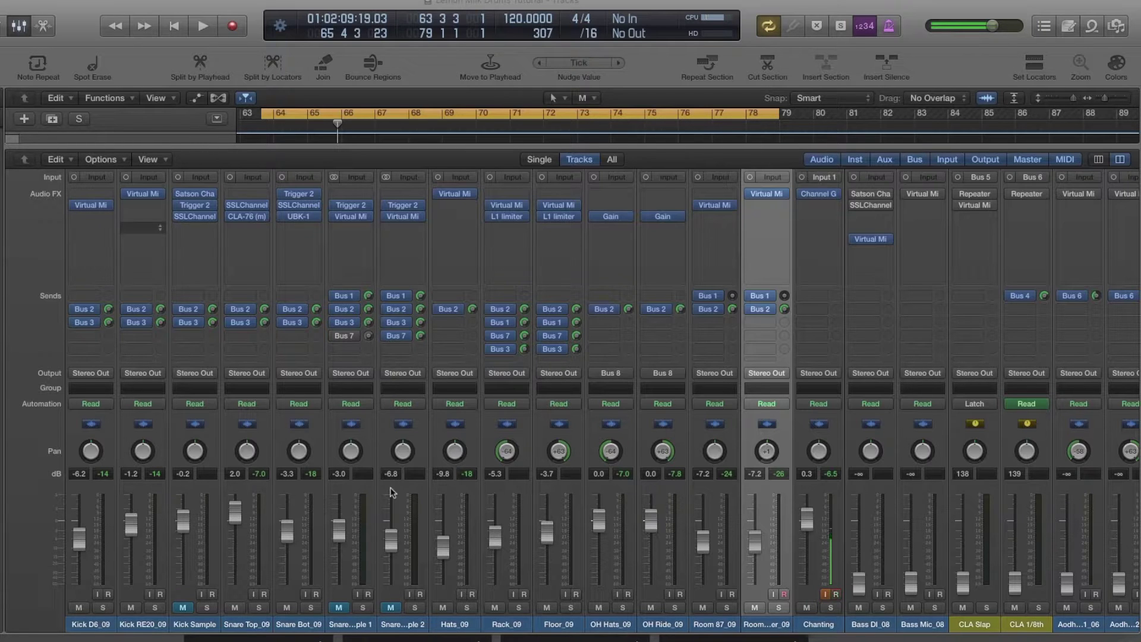
scroll(309, 487, "right", 1)
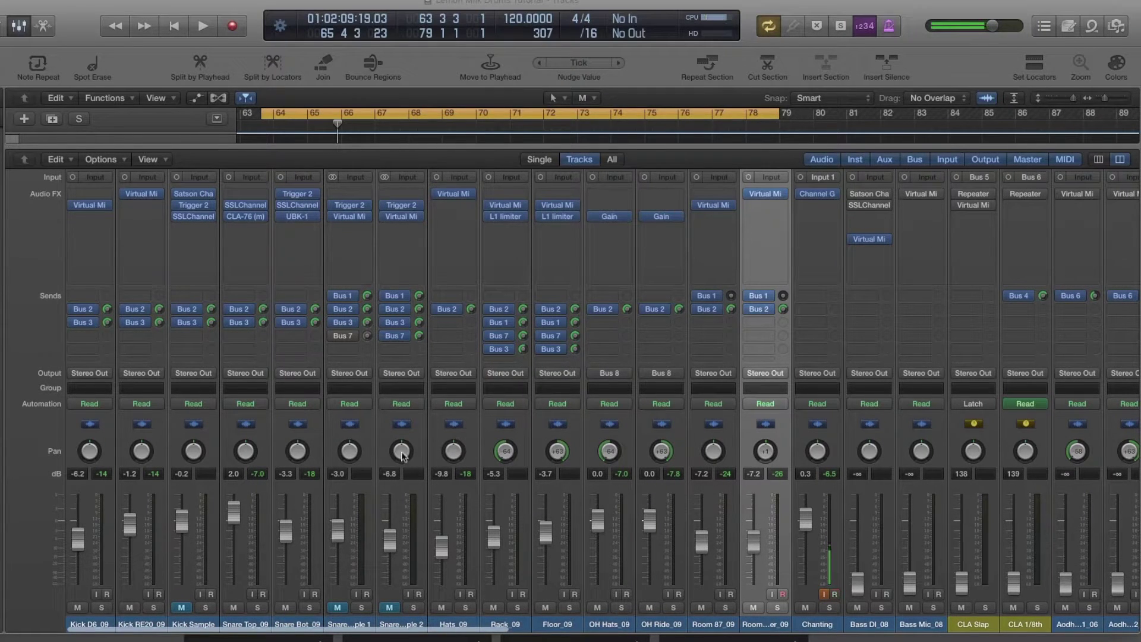
scroll(403, 456, "left", 1)
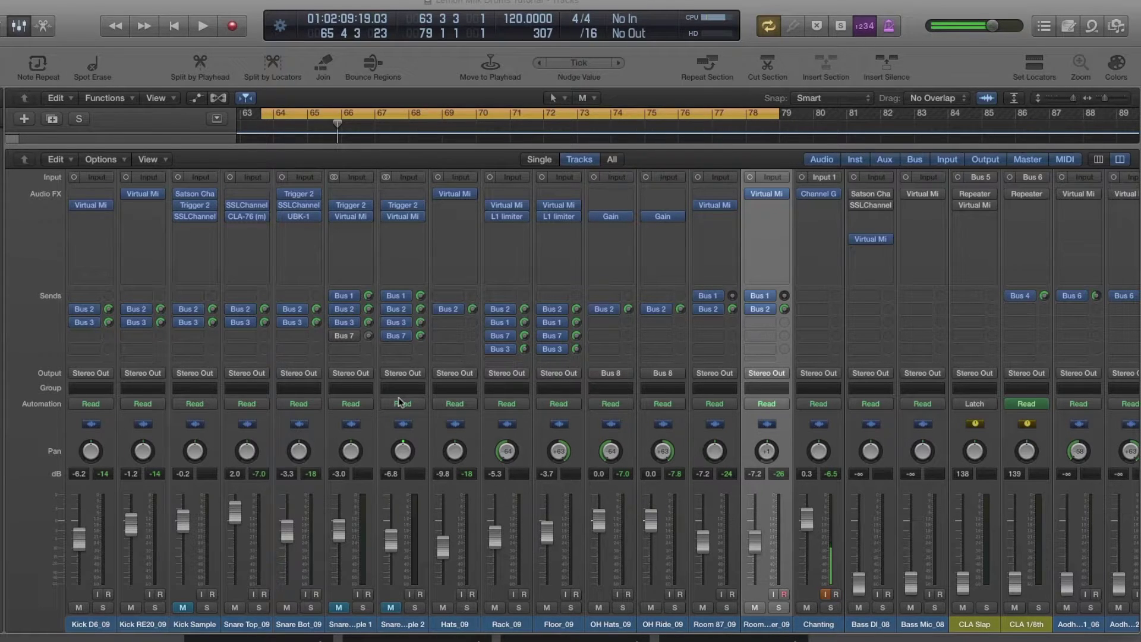
scroll(527, 422, "right", 10)
scroll(450, 409, "right", 10)
scroll(873, 561, "up", 1)
scroll(902, 554, "left", 20)
scroll(535, 449, "right", 1)
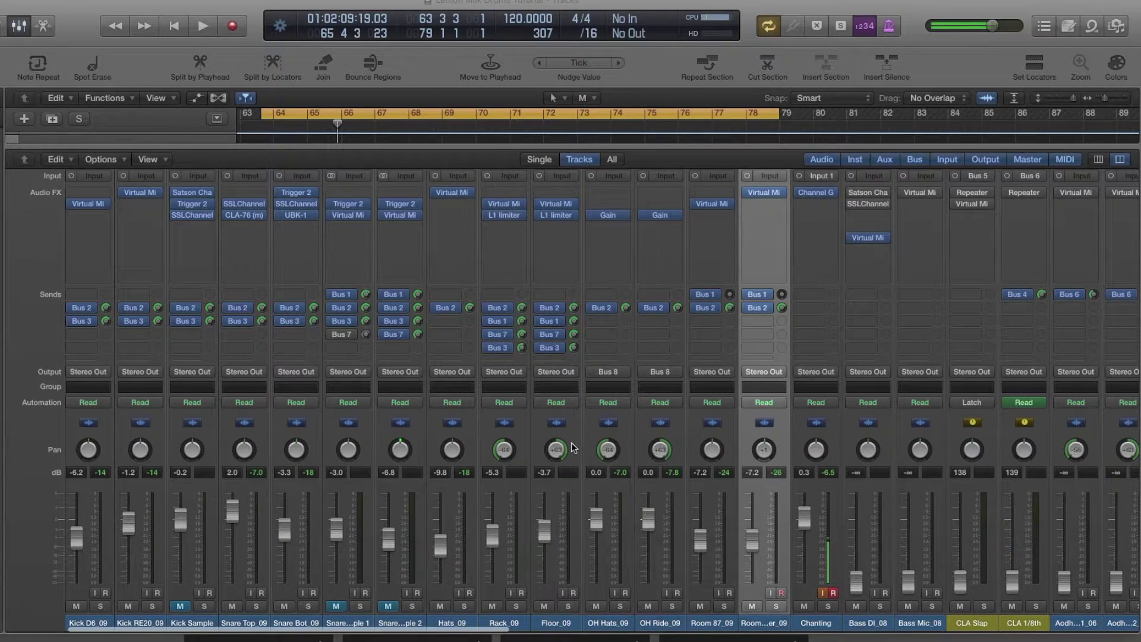
scroll(630, 440, "left", 1)
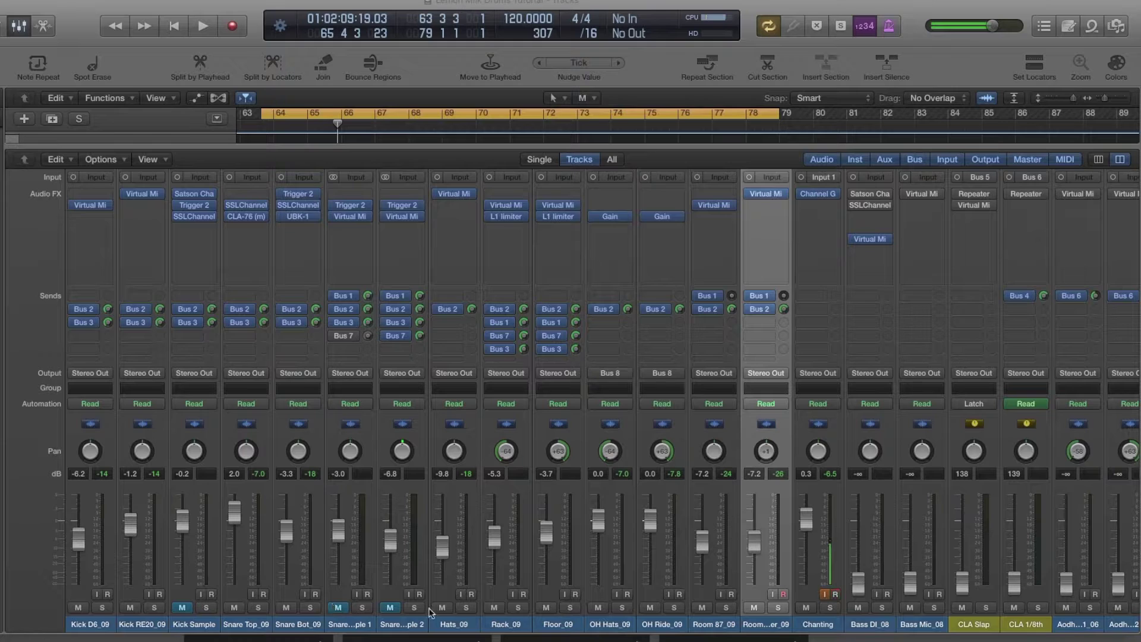
scroll(660, 570, "right", 15)
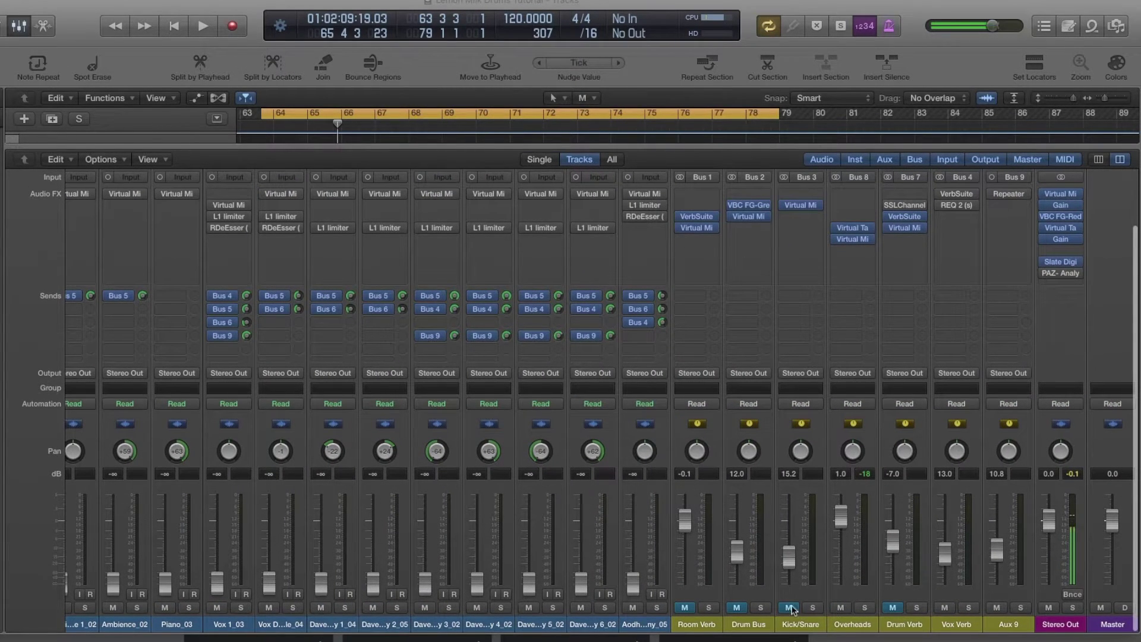
Step: Return to the drum channels, play a few bars of the current drum mix and stop playback
scroll(268, 506, "left", 15)
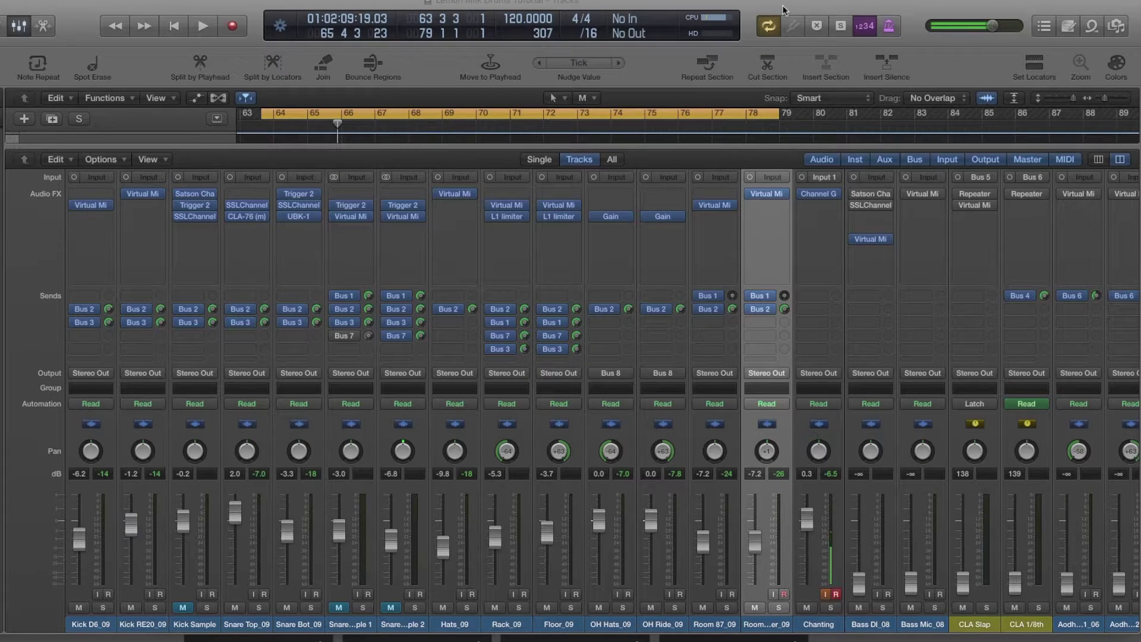
key("space")
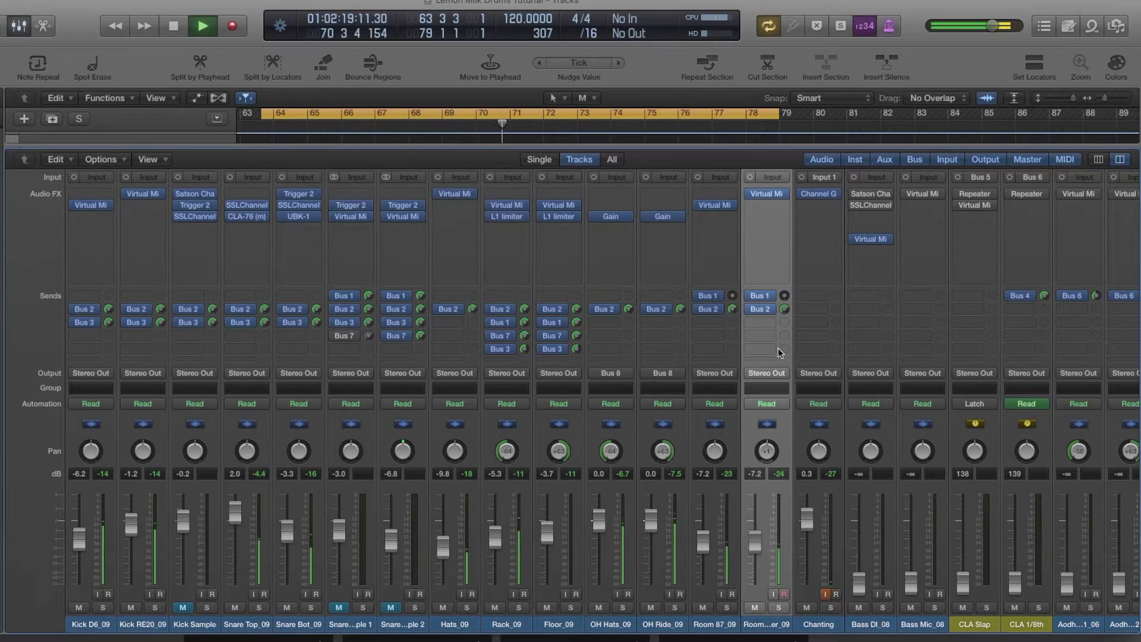
key("space")
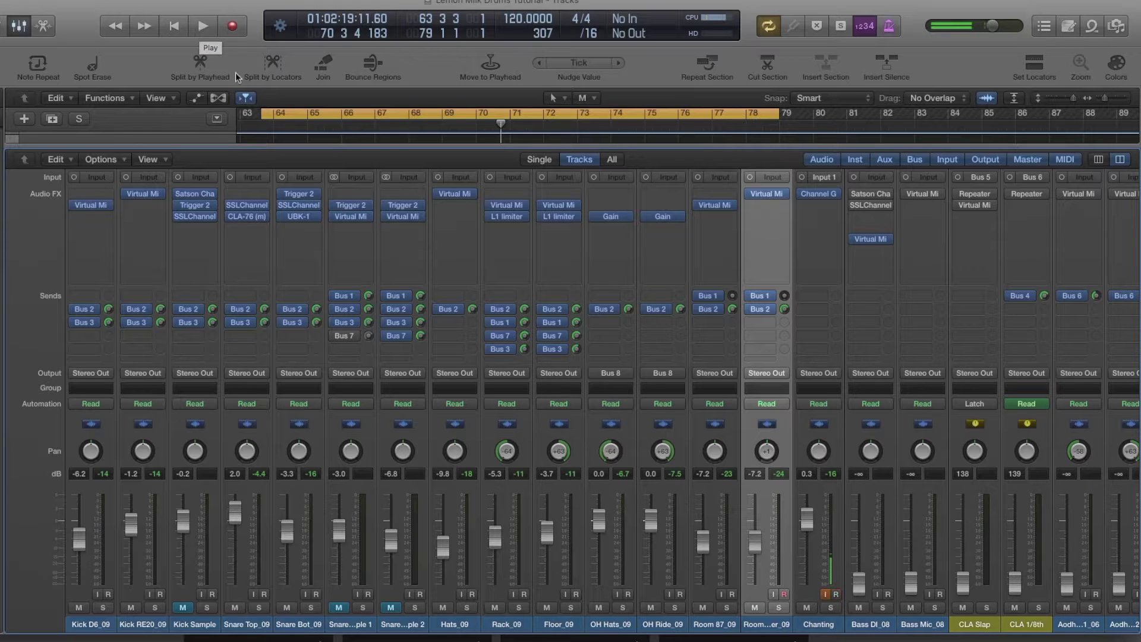
Step: Show the Virtual Mix Rack plug-ins of Kick D6 and Kick RE20 side by side, compare their settings and close both
mouse_move(97, 209)
left_click(86, 205)
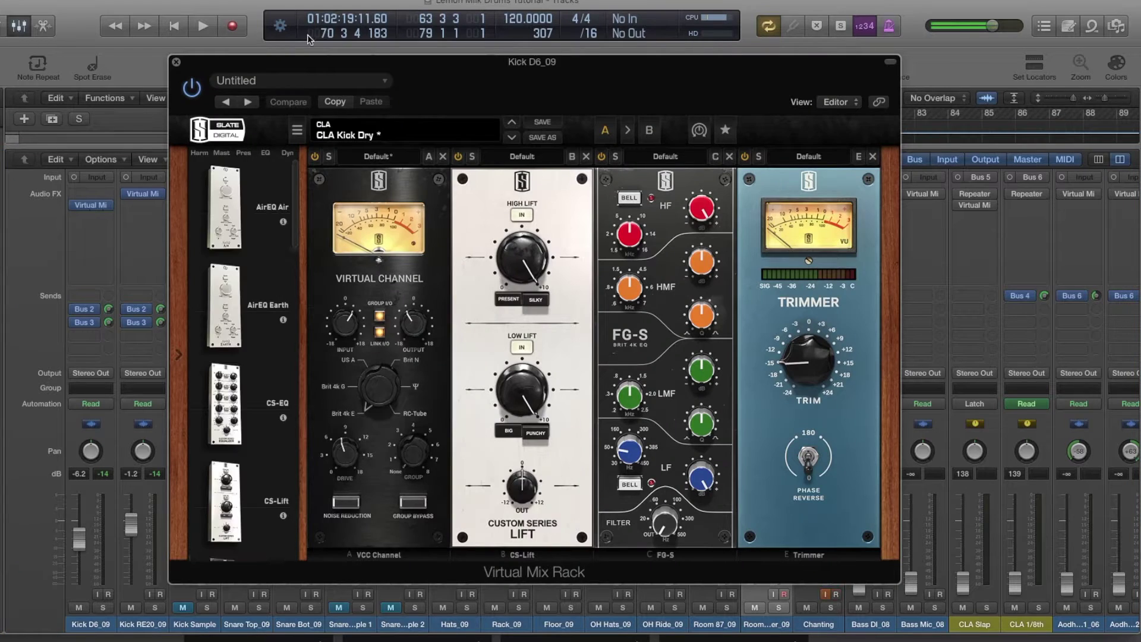
left_click_drag(319, 61, 358, 52)
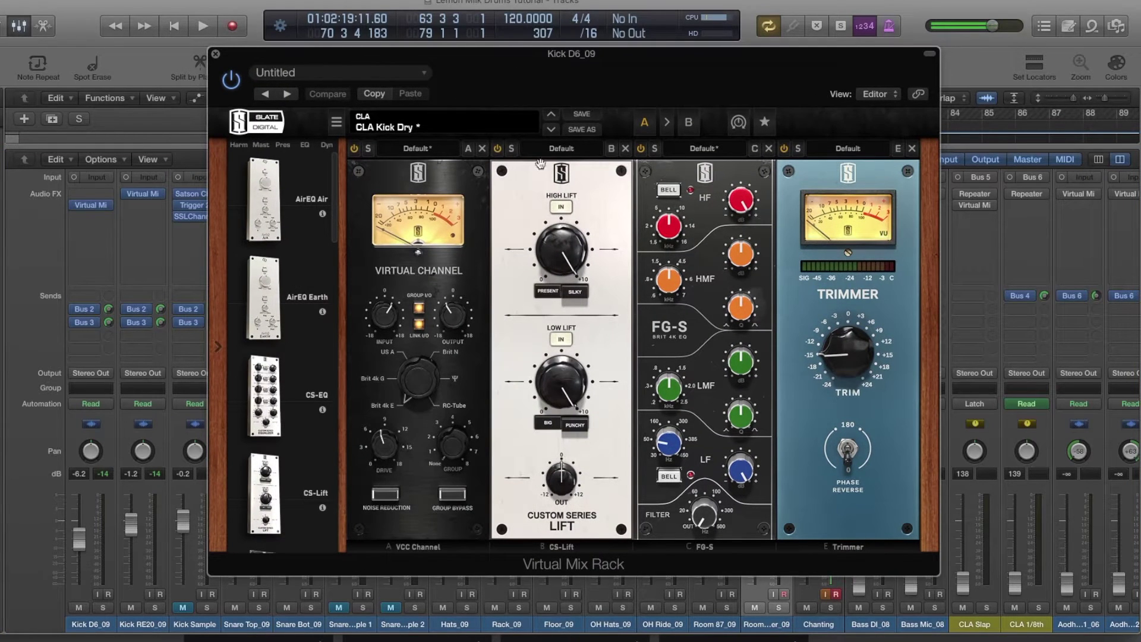
left_click_drag(578, 257, 635, 271)
left_click(145, 198)
left_click_drag(245, 38, 784, 90)
left_click_drag(497, 58, 286, 60)
left_click(832, 86)
left_click_drag(809, 86, 833, 64)
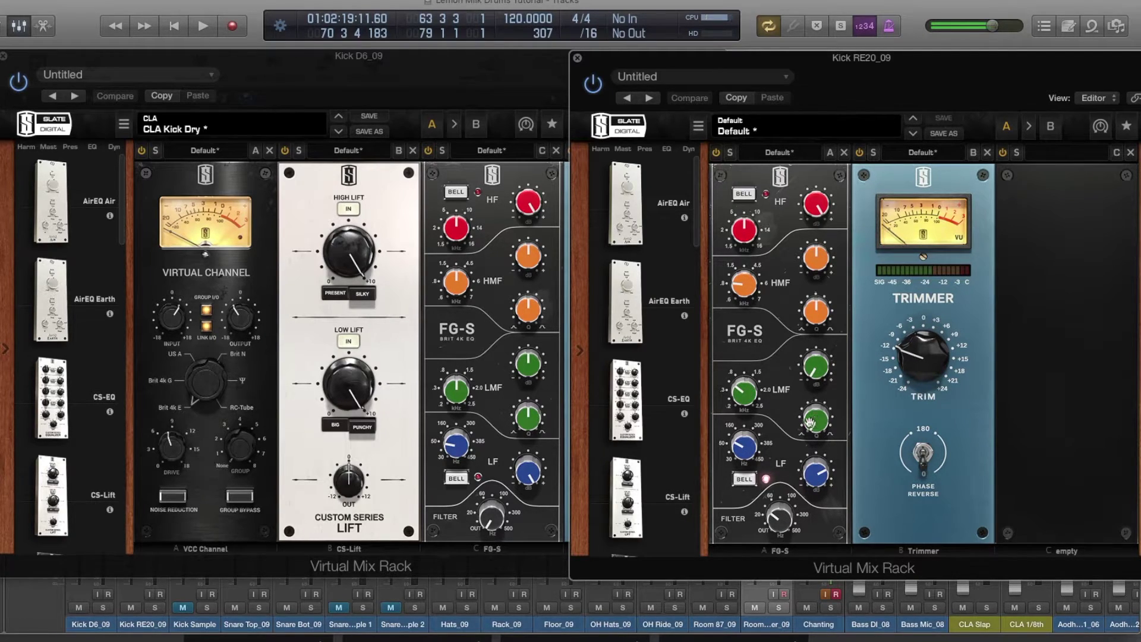
left_click(578, 58)
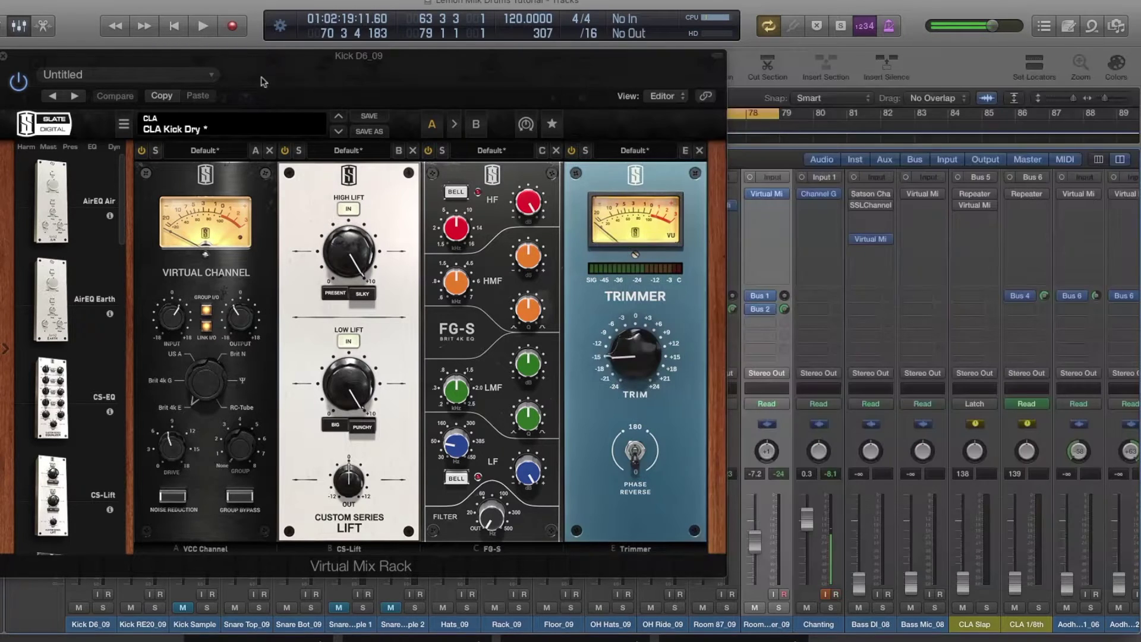
left_click(4, 56)
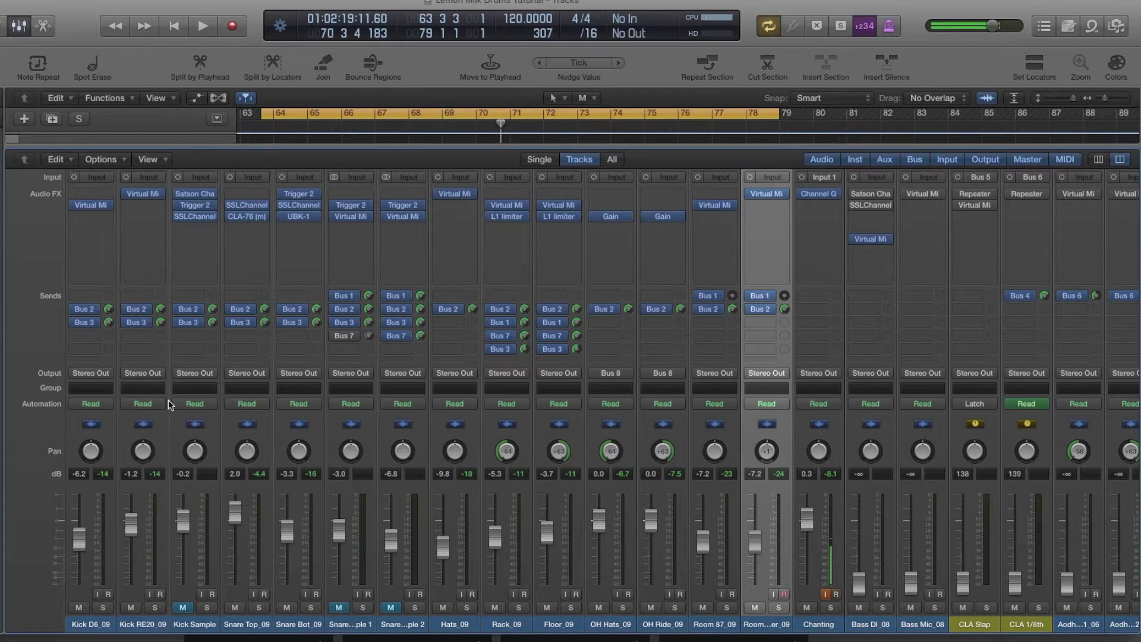
Step: Select the Kick D6 and Kick RE20 channels together and review each one's Virtual Mix Rack settings again
left_click(90, 450)
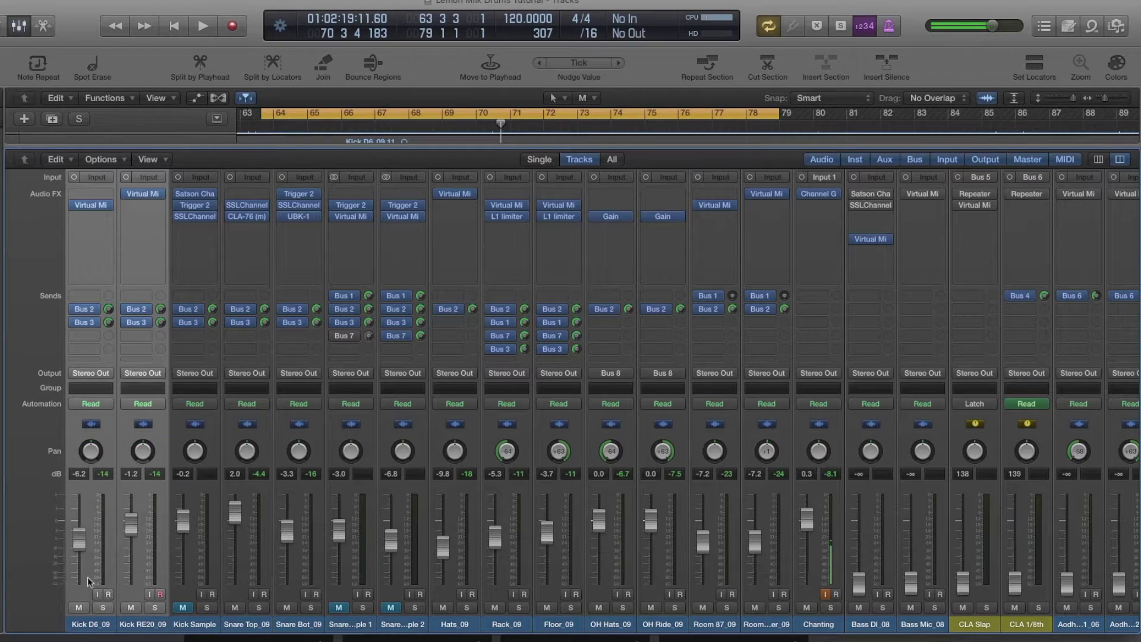
left_click(91, 207)
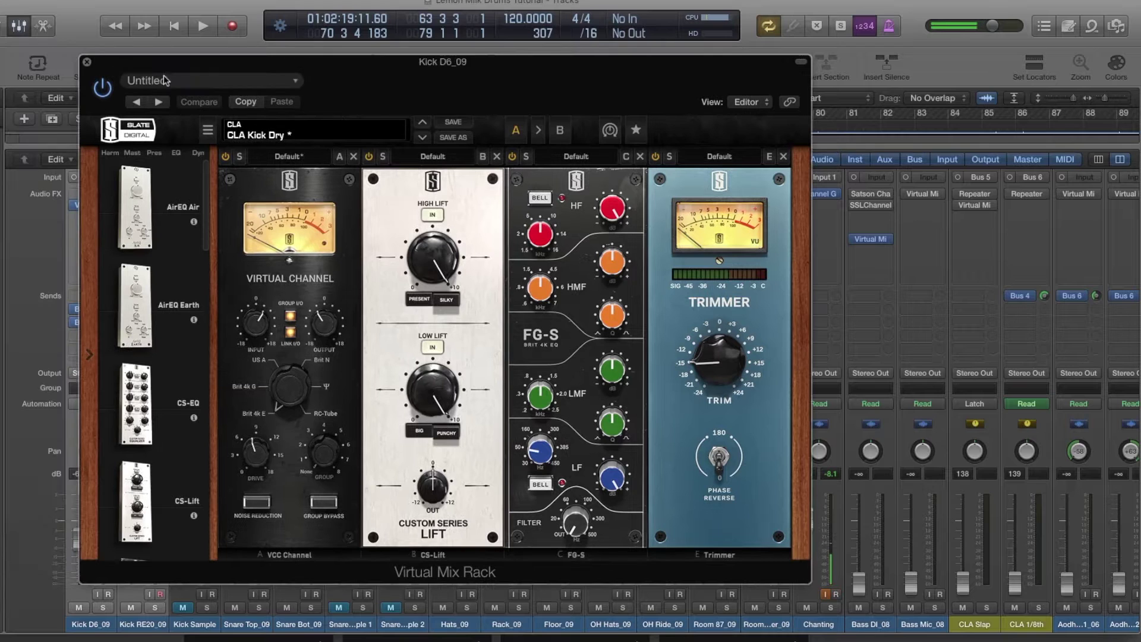
left_click(86, 62)
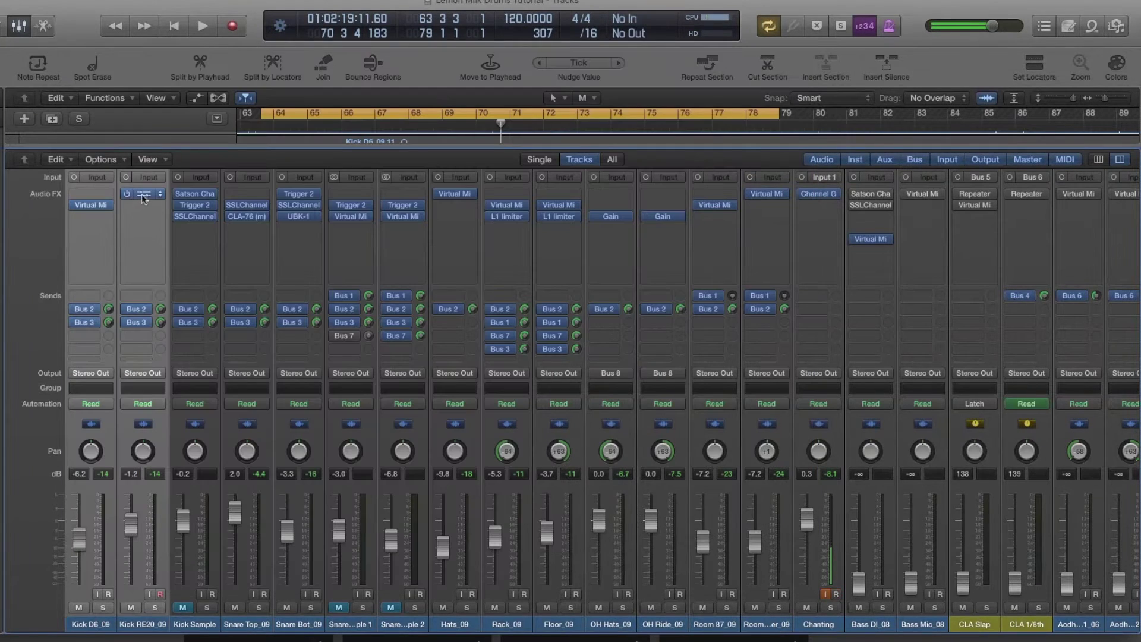
left_click(143, 195)
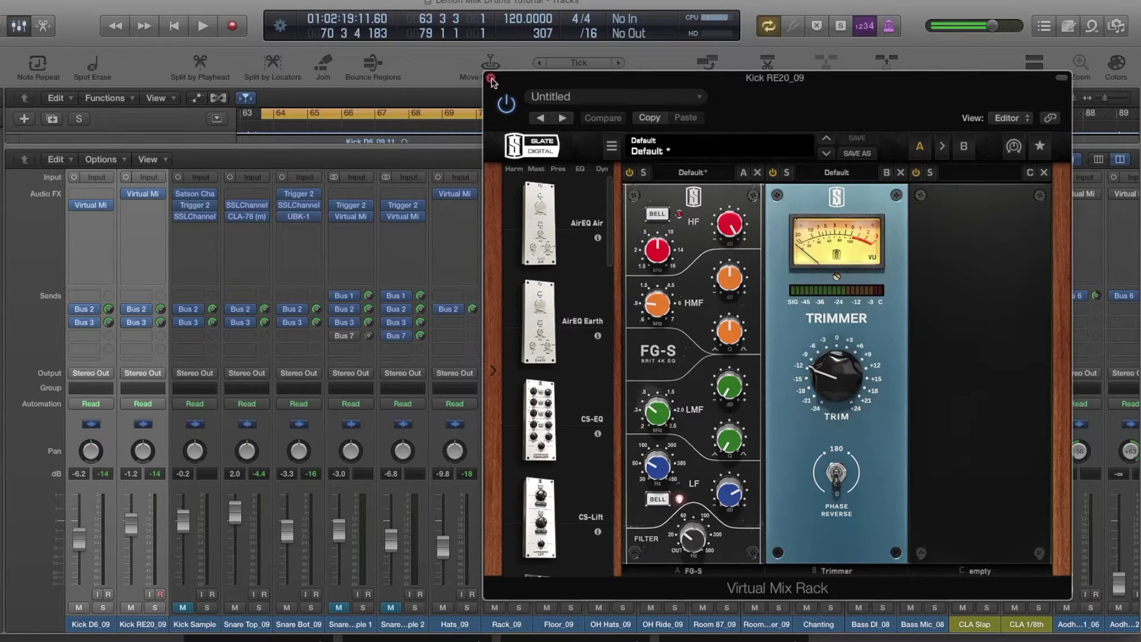
left_click(491, 79)
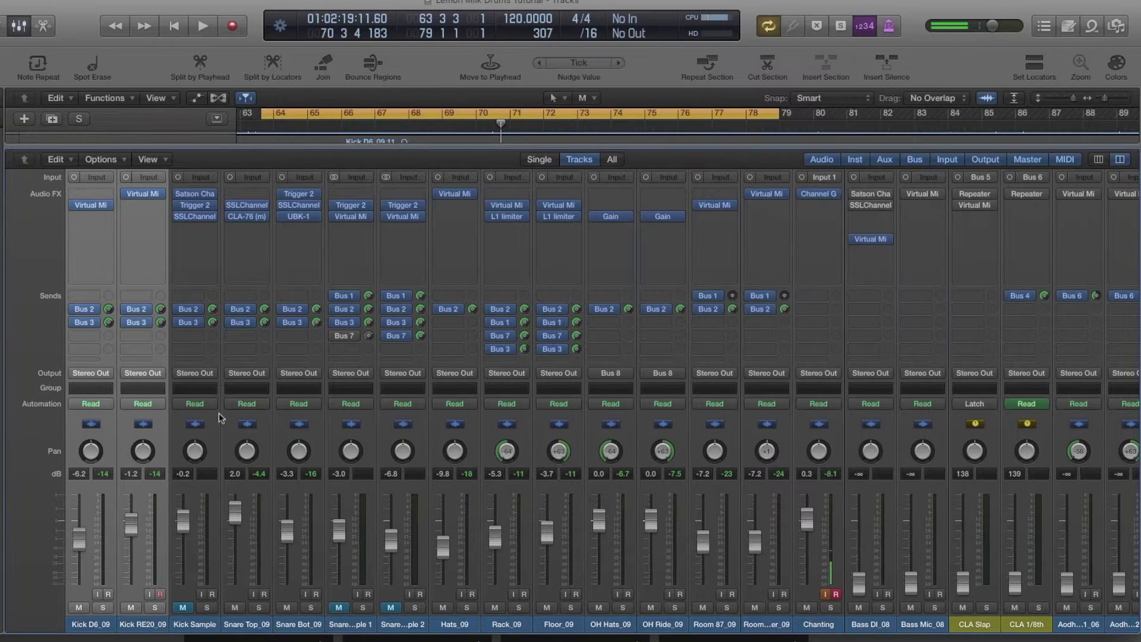
Step: Audition the Kick D6 and Kick RE20 channels in solo, unsolo them during playback to hear the whole kit, and stop
left_click(156, 609)
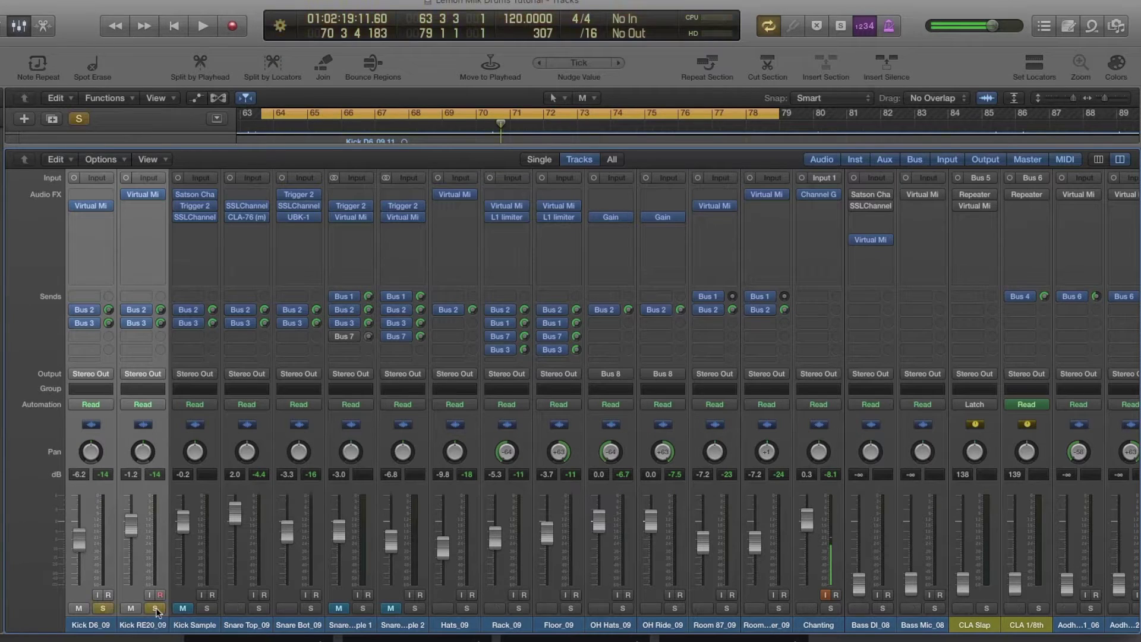
key("space")
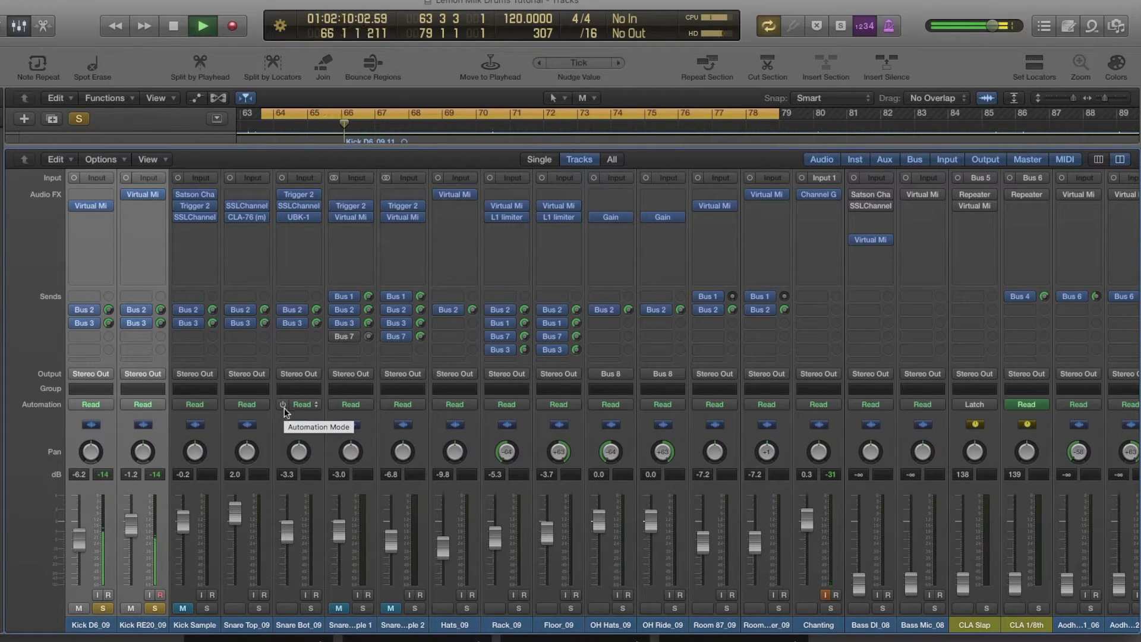
left_click(155, 608)
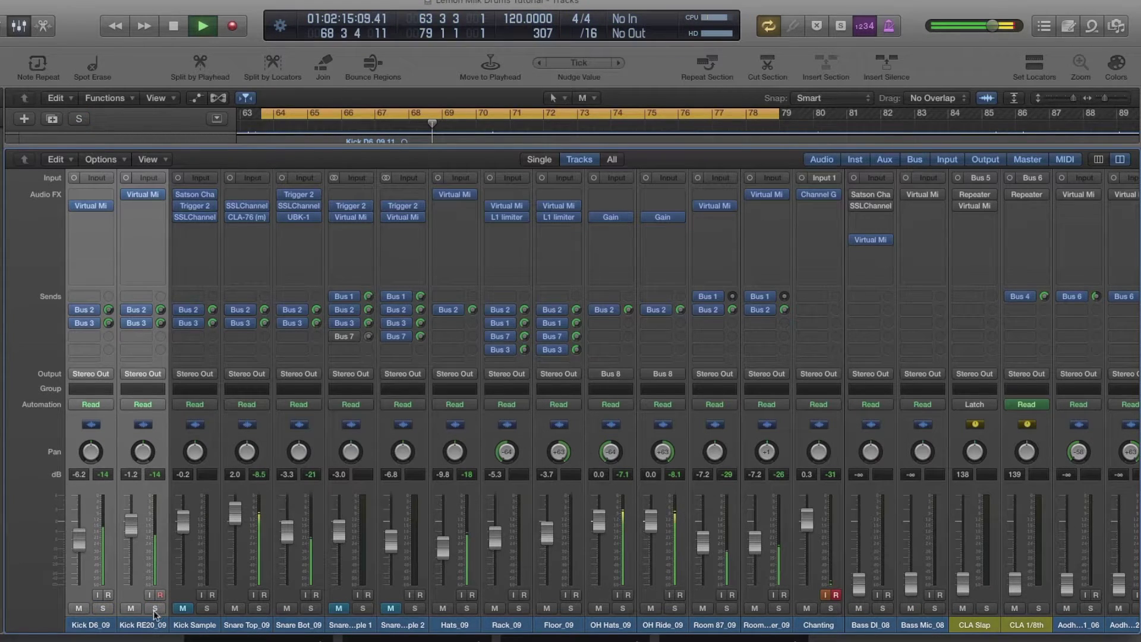
key("space")
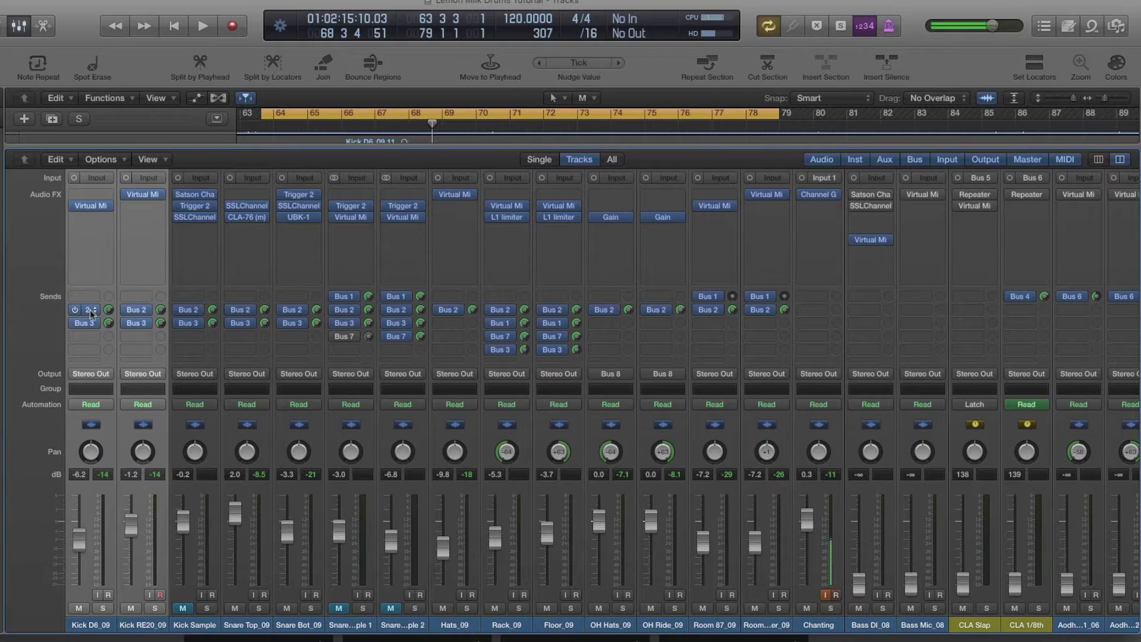
Step: Compare the drum channels' Bus 2 and Bus 3 sends with the Drum Bus and Kick/Snare channels, rechecking Kick D6's Virtual Mix Rack
scroll(279, 404, "right", 10)
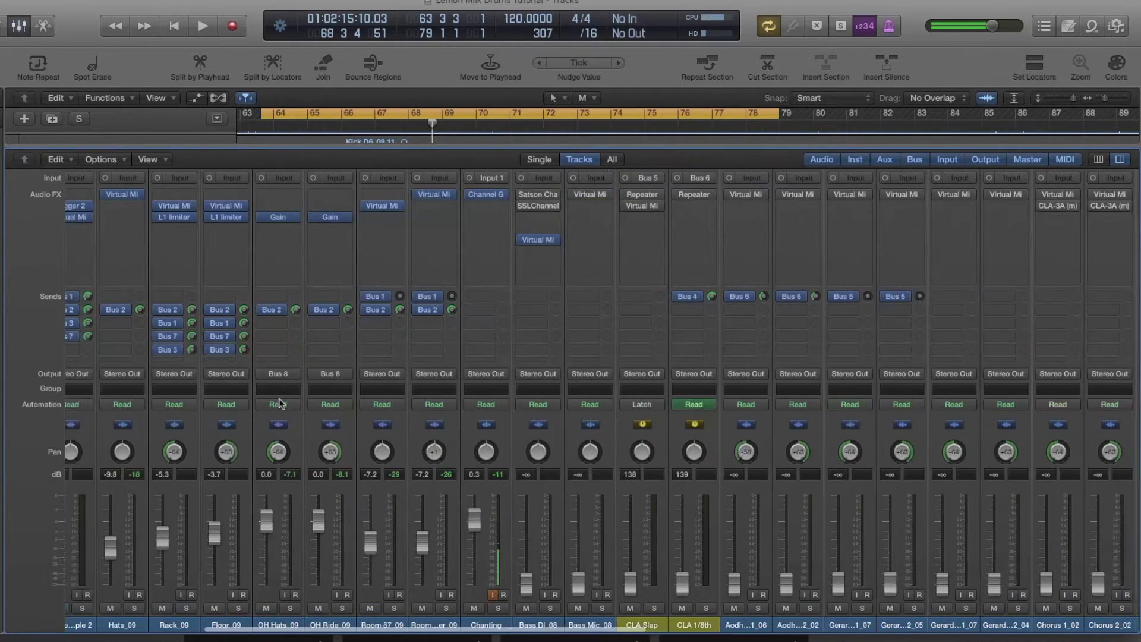
scroll(279, 405, "right", 15)
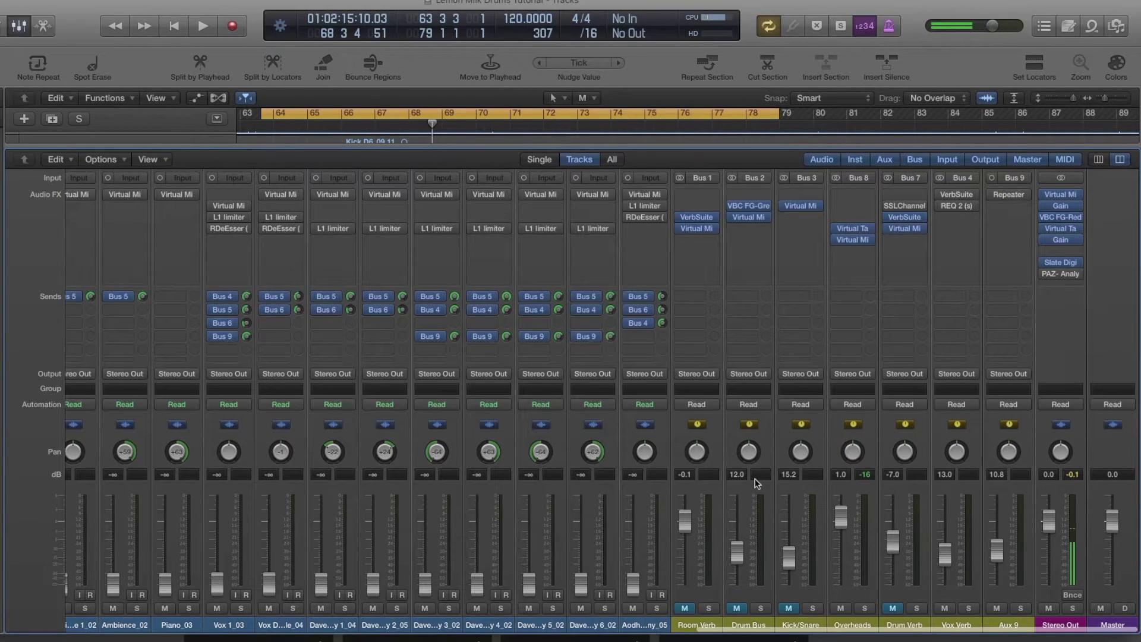
scroll(755, 479, "down", 1)
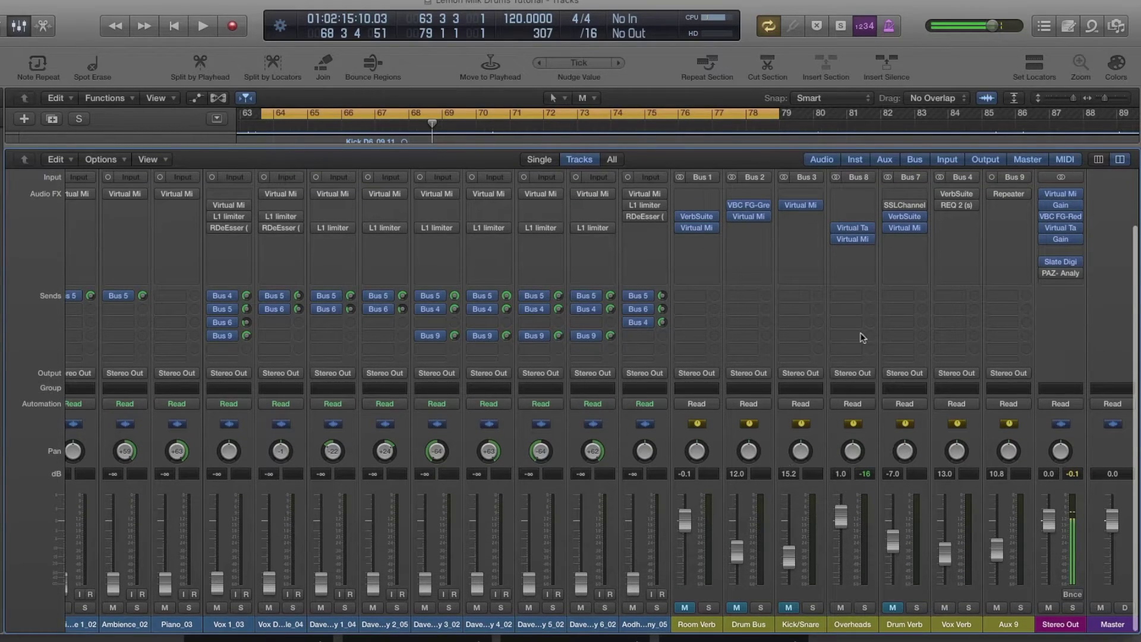
scroll(422, 448, "left", 15)
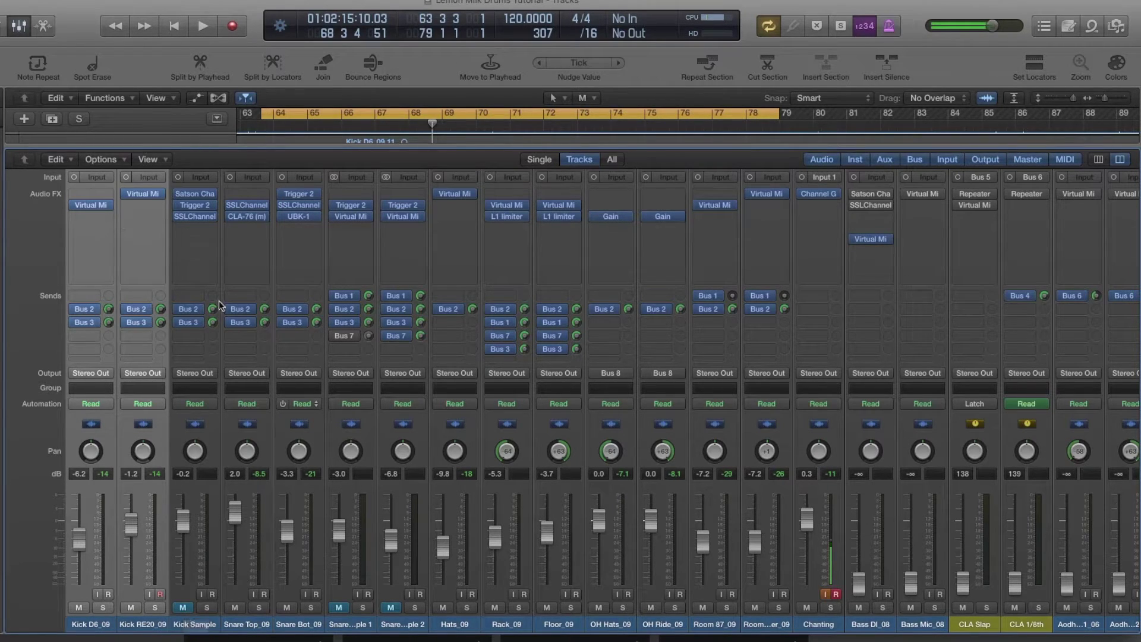
left_click(92, 206)
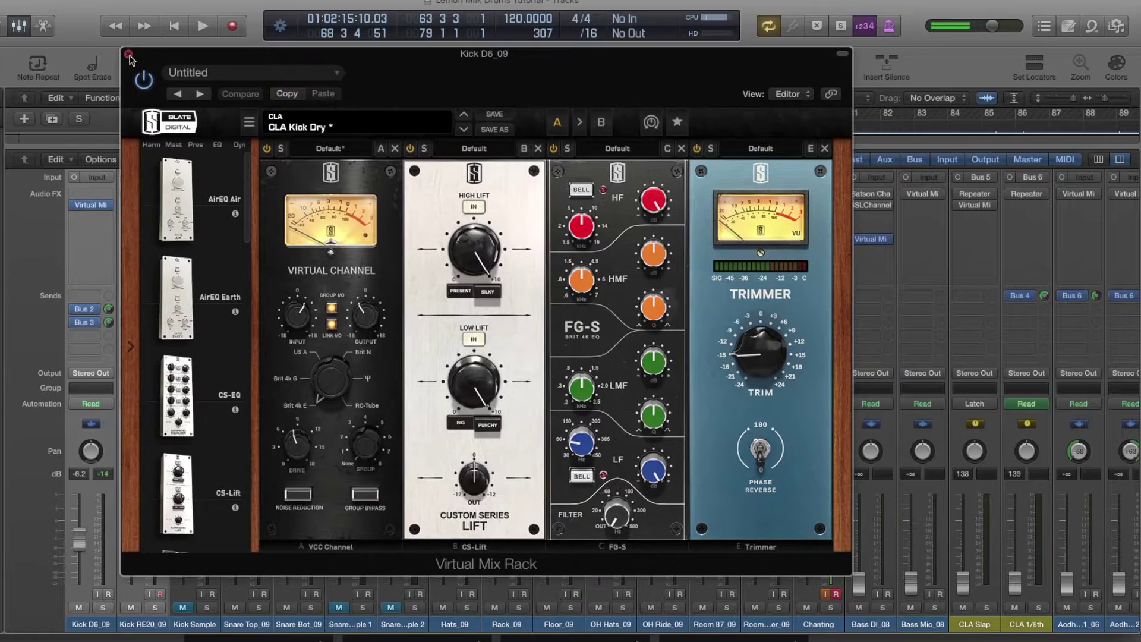
left_click(127, 58)
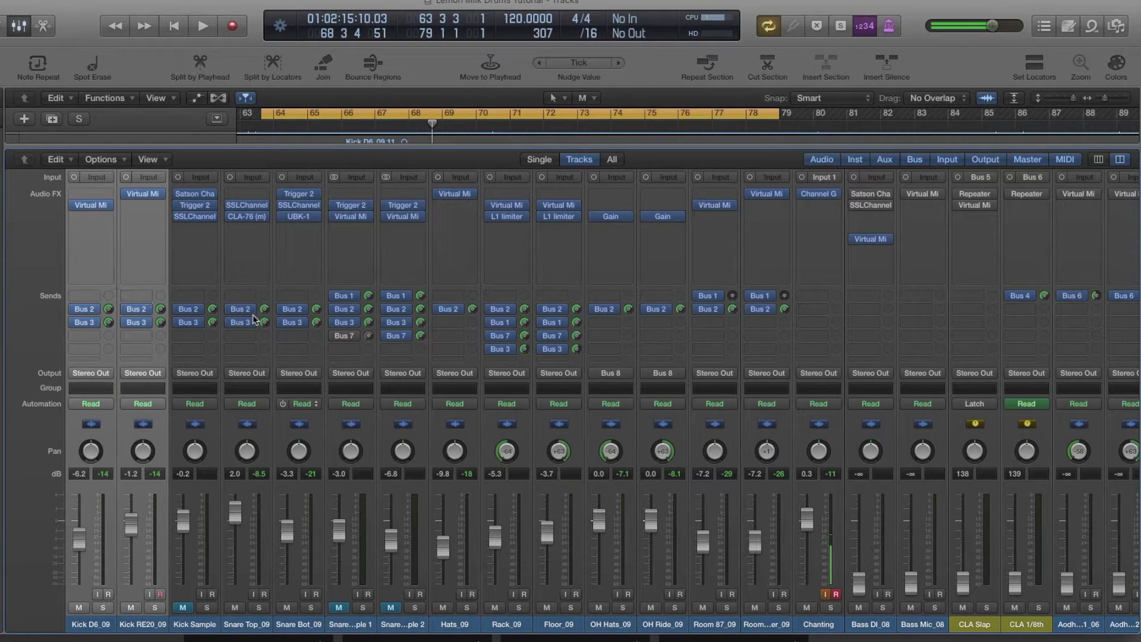
scroll(245, 333, "right", 15)
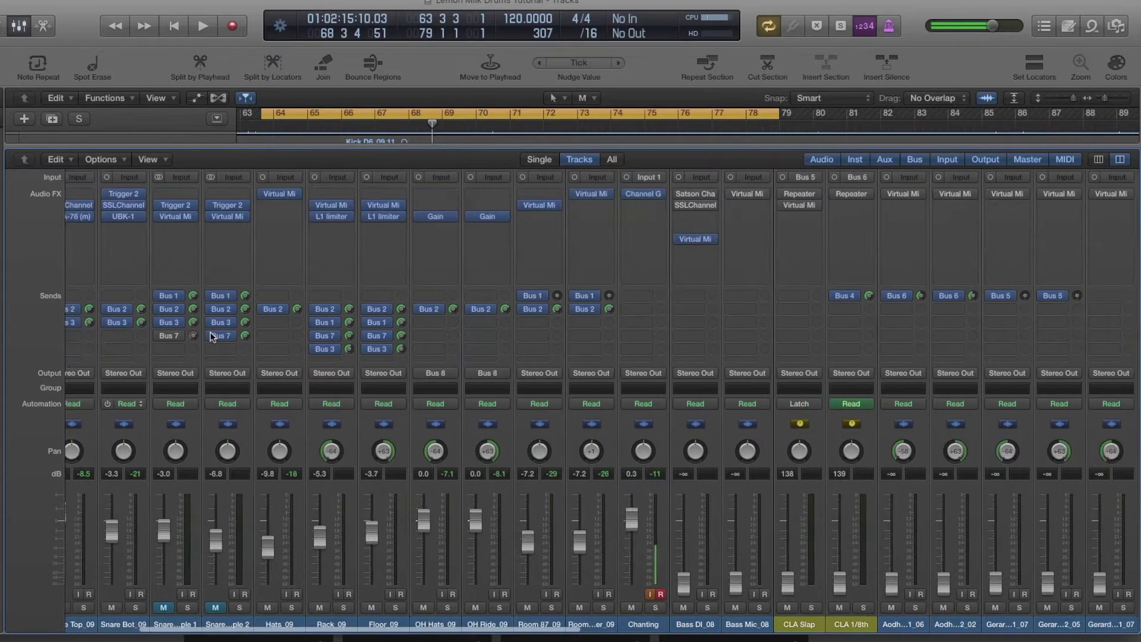
scroll(164, 323, "right", 10)
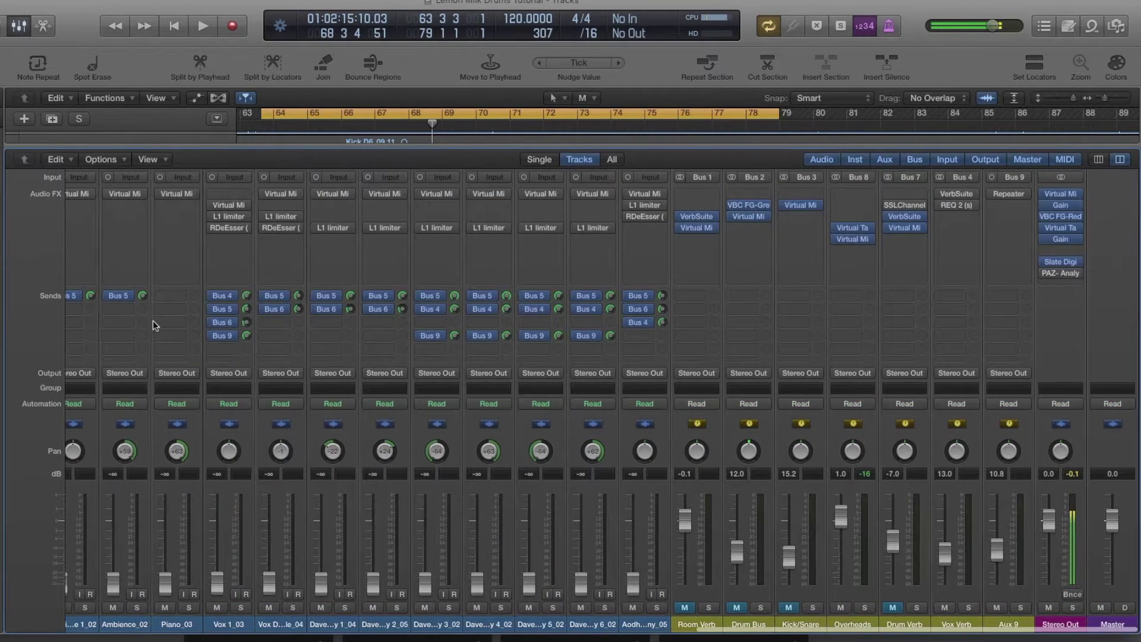
scroll(247, 327, "left", 20)
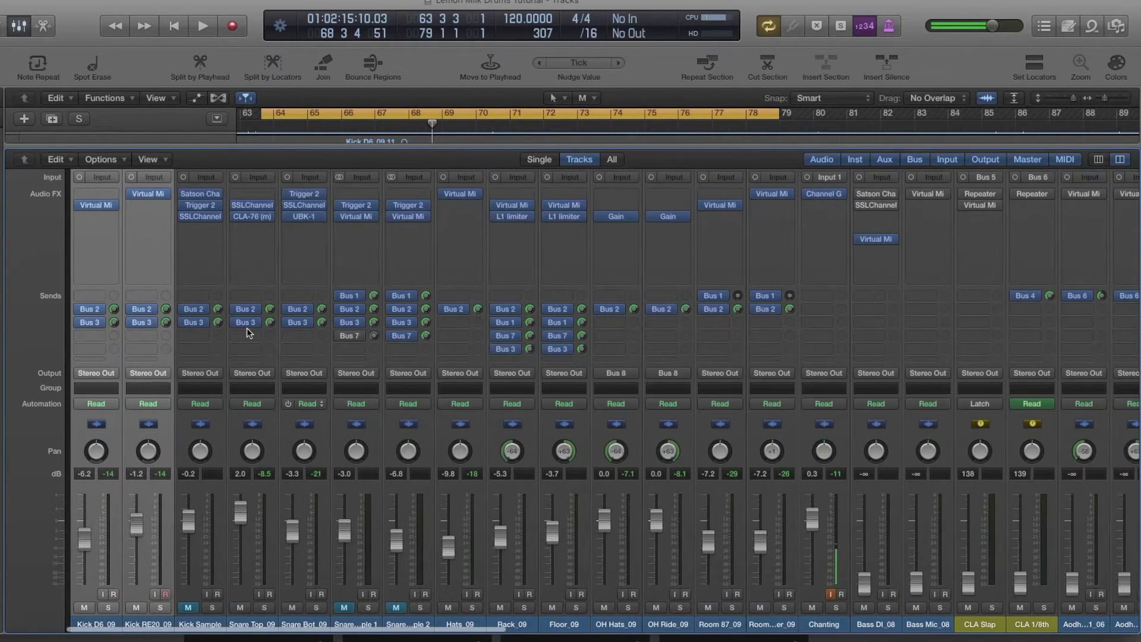
Step: Unmute the Kick Sample channel, review its Trigger 2 plug-in settings and close the plug-in
left_click(186, 608)
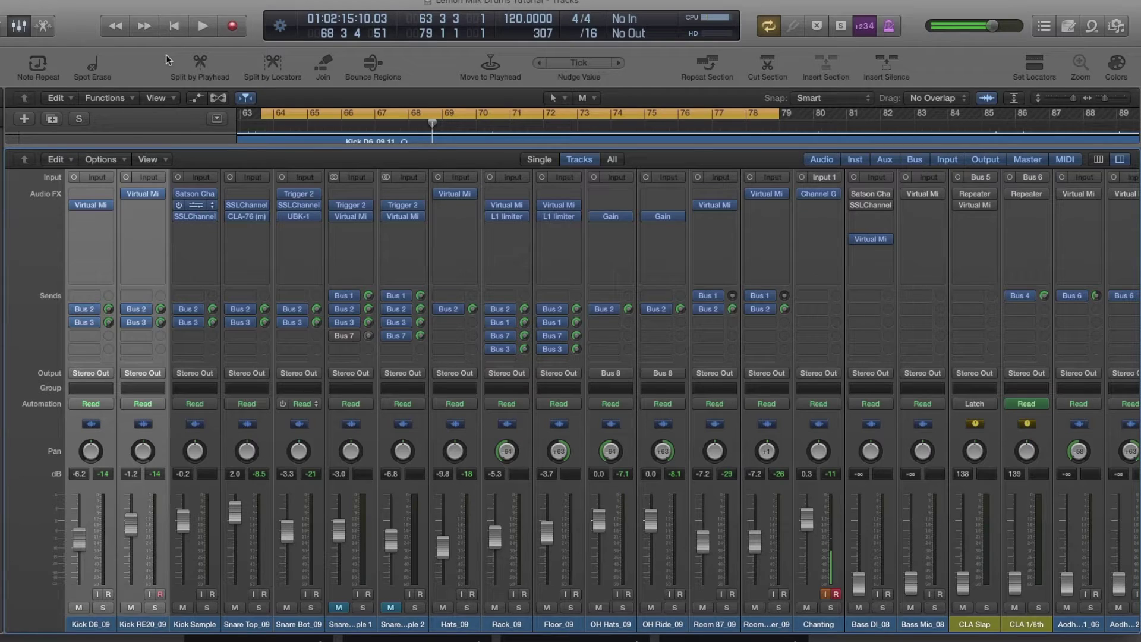
left_click(196, 206)
left_click_drag(370, 15, 438, 53)
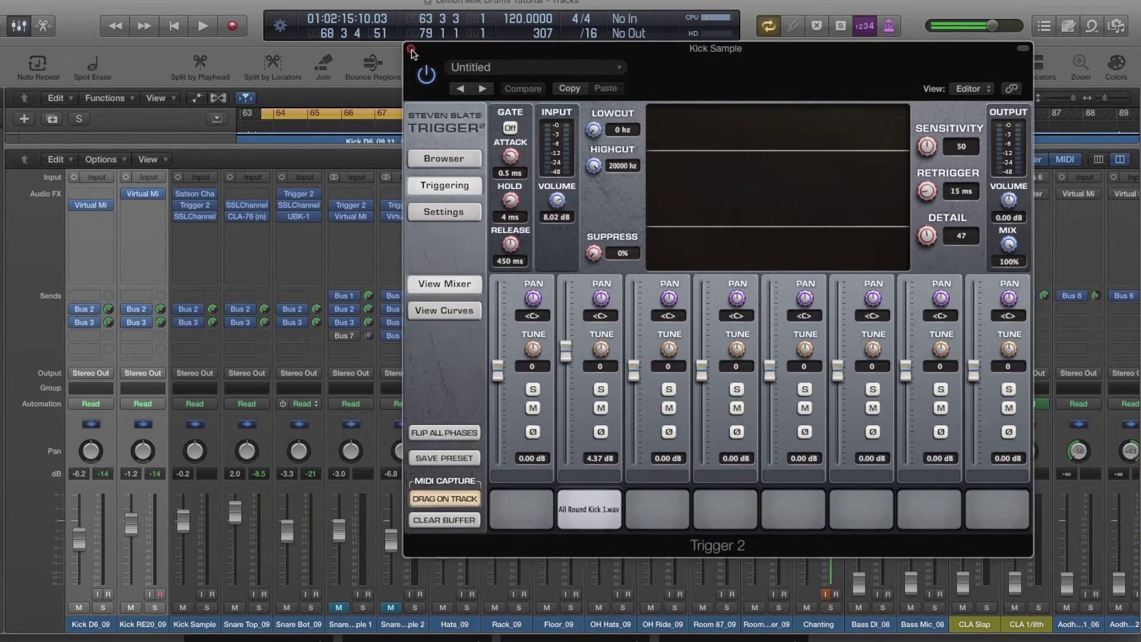
left_click(412, 49)
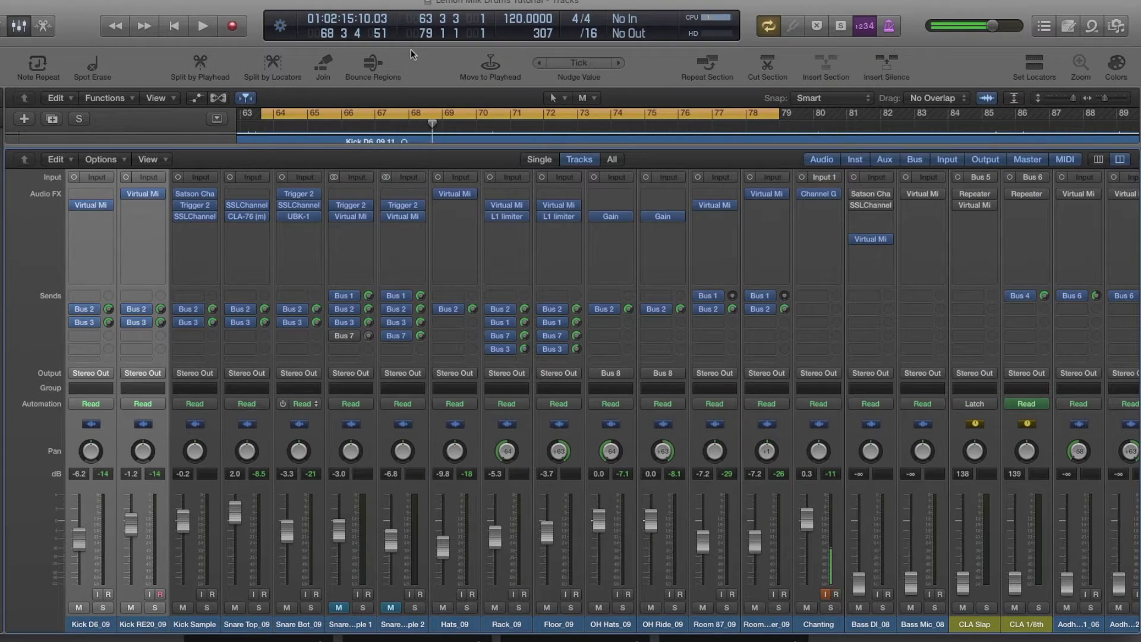
Step: Review the SSLChannel filter, EQ and dynamics settings on the Kick Sample channel and close the plug-in
left_click(196, 218)
left_click_drag(81, 34, 767, 52)
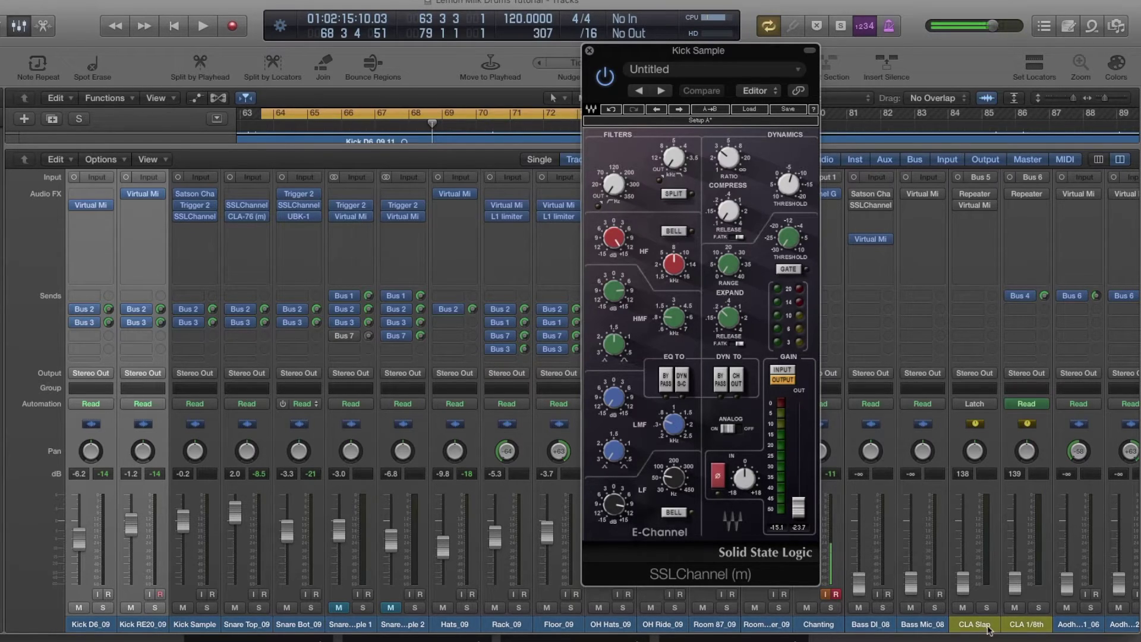
mouse_move(674, 479)
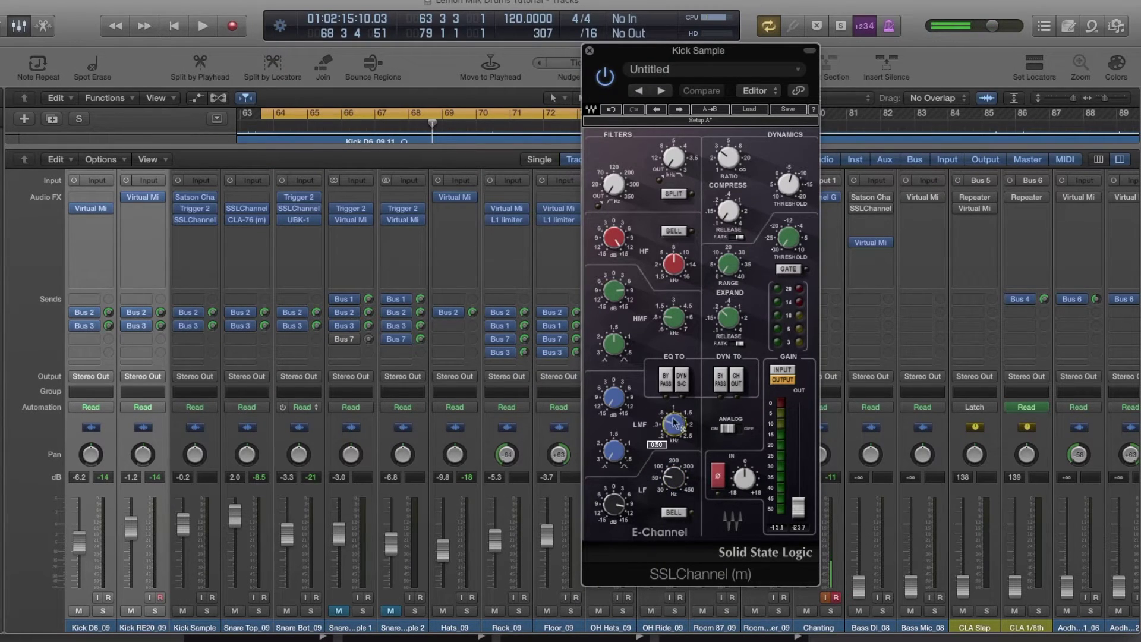
mouse_move(609, 416)
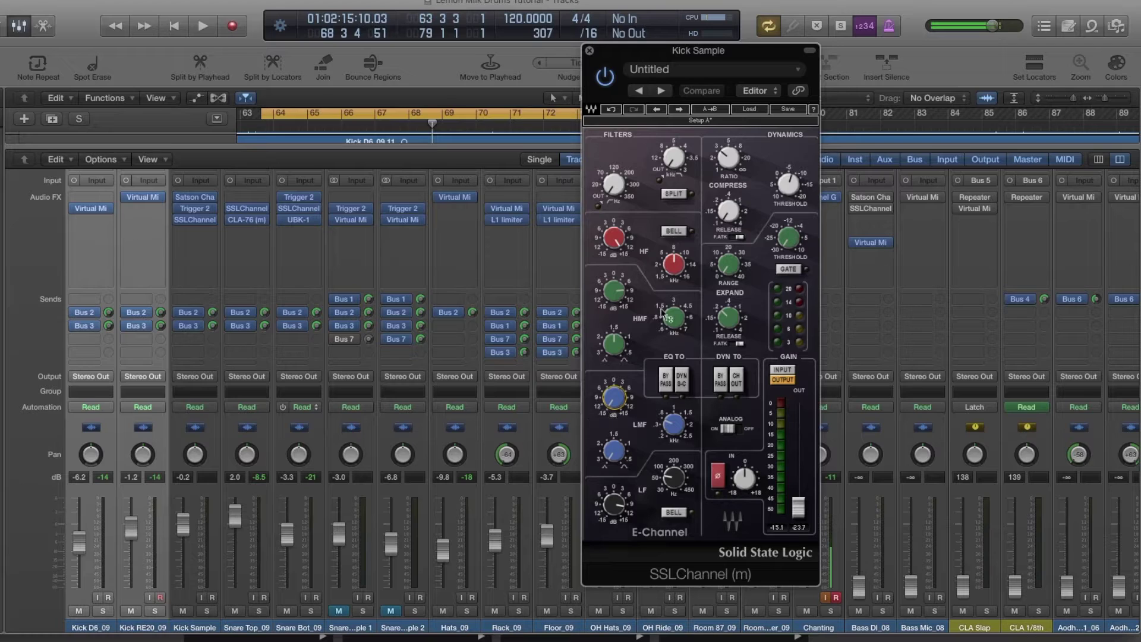
mouse_move(670, 324)
left_click(590, 53)
Step: Audition Kick Sample in solo, add Kick D6 and Kick RE20 to the solo, and compare with the sample muted and unmuted
left_click(208, 611)
key("space")
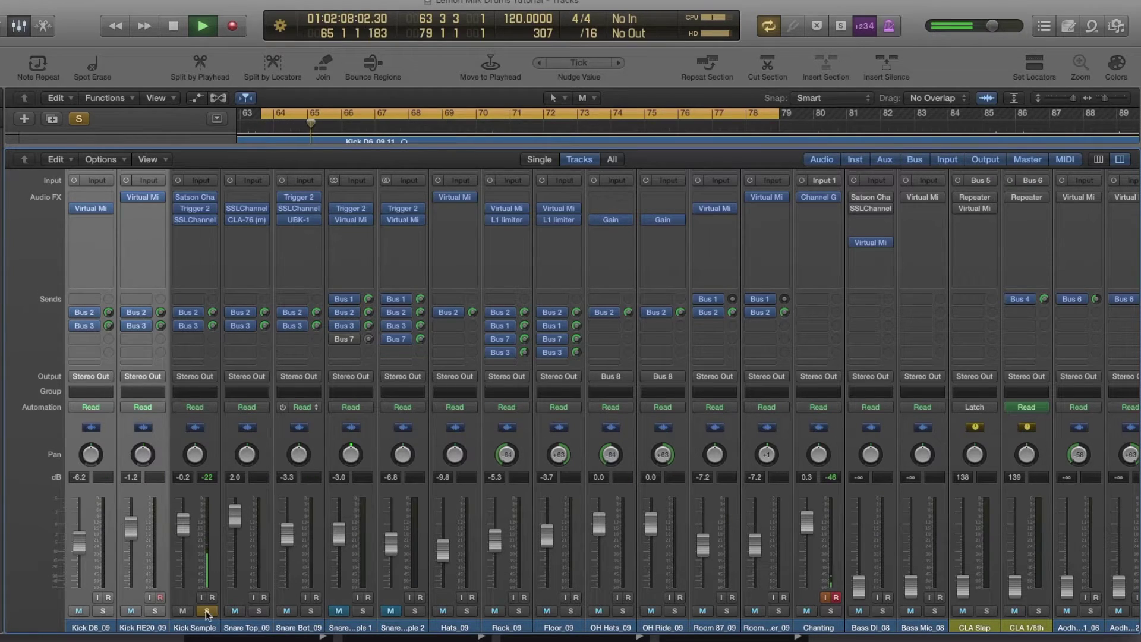
left_click(158, 611)
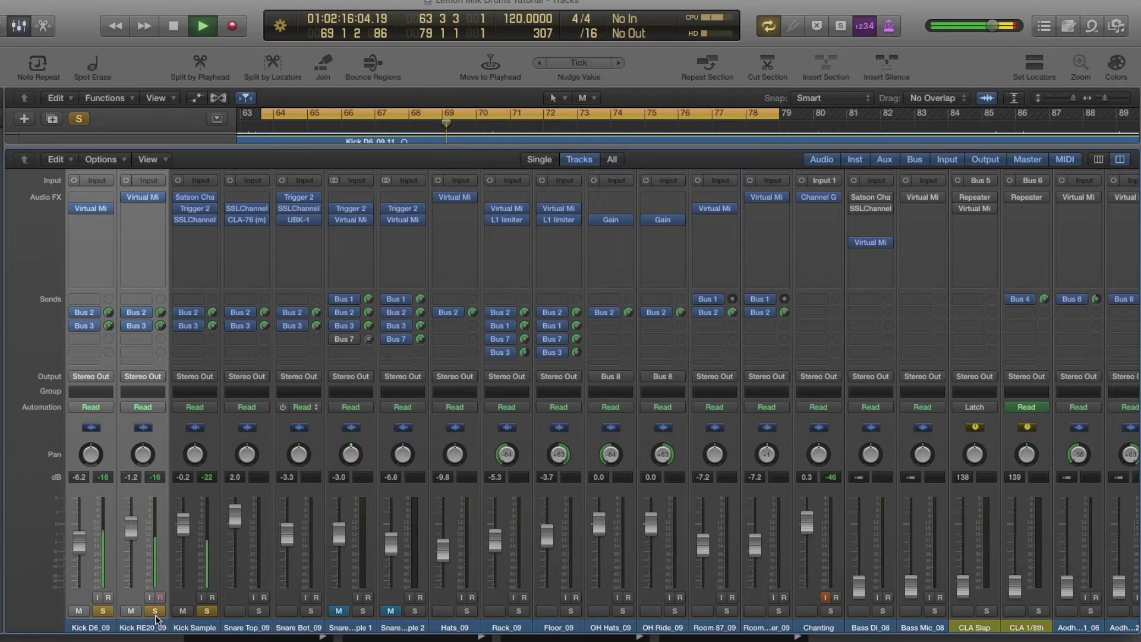
left_click(184, 612)
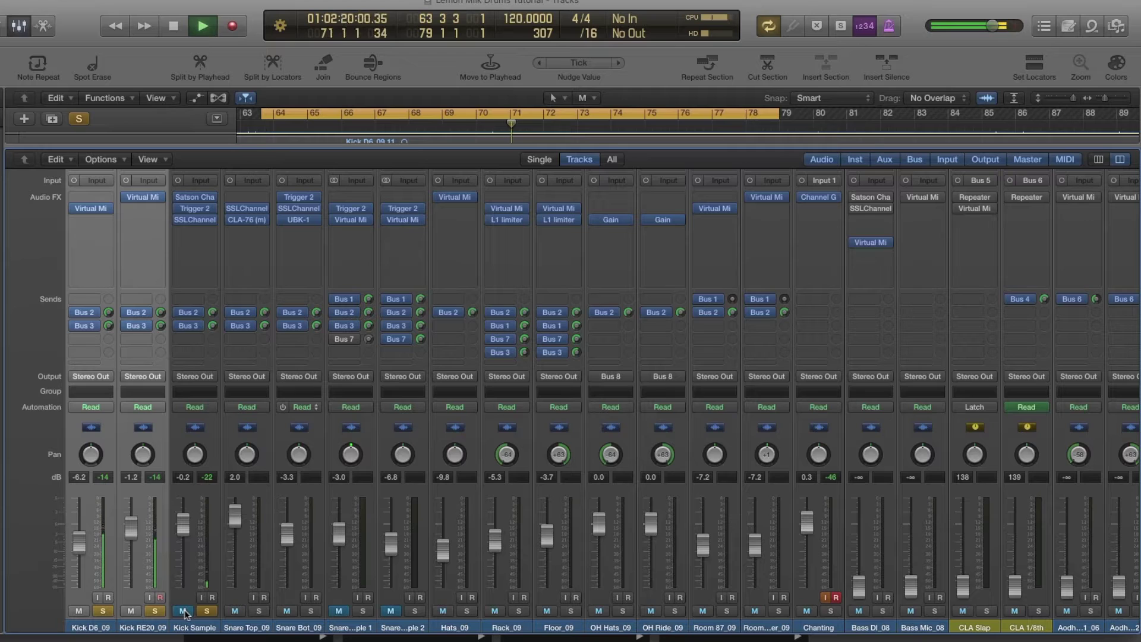
left_click(183, 612)
Step: Set the Kick Sample fader to 0.4 dB, select the channel, stop playback and clear the solos
left_click_drag(184, 541, 182, 526)
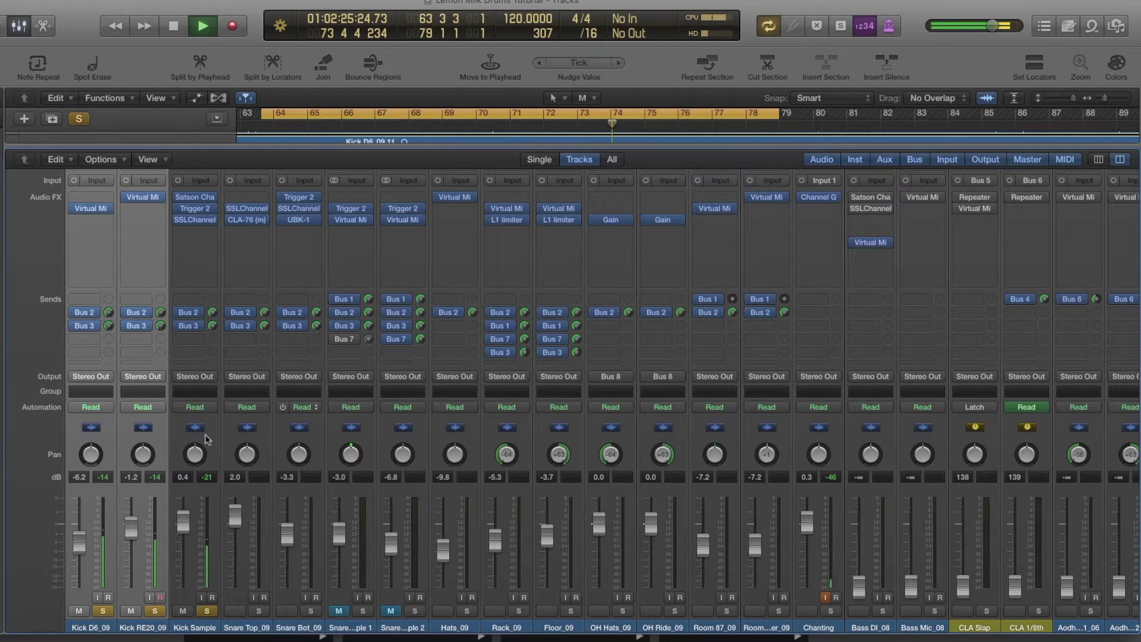
left_click(181, 593)
key("space")
left_click(206, 611)
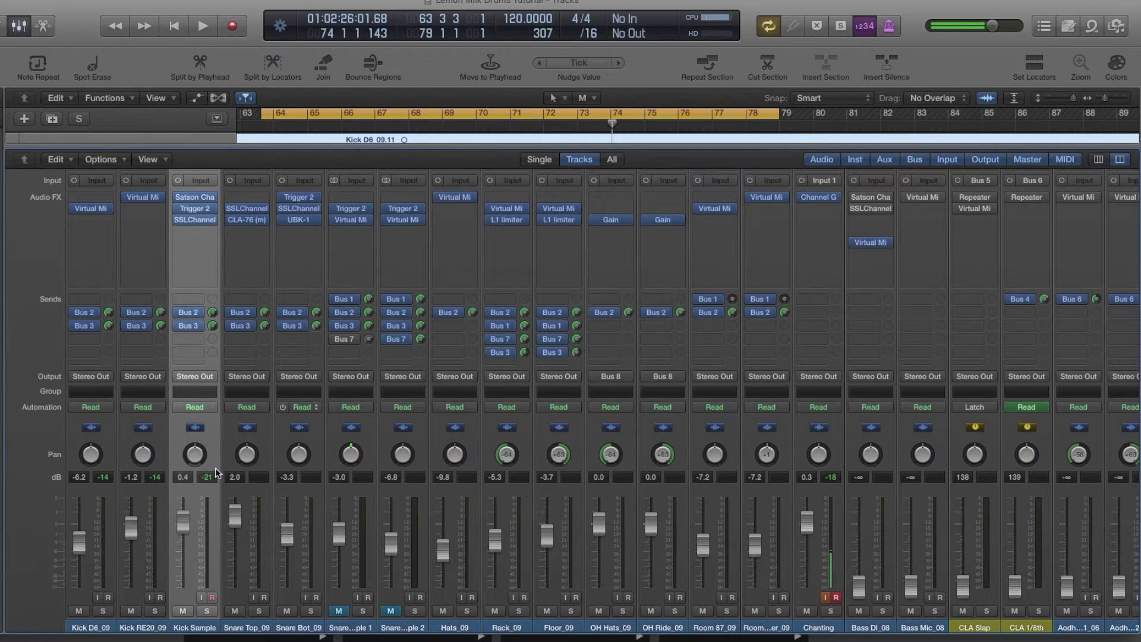
Step: Show Kick Sample's Trigger 2 and SSLChannel plug-ins again, review their settings and close them
left_click(190, 212)
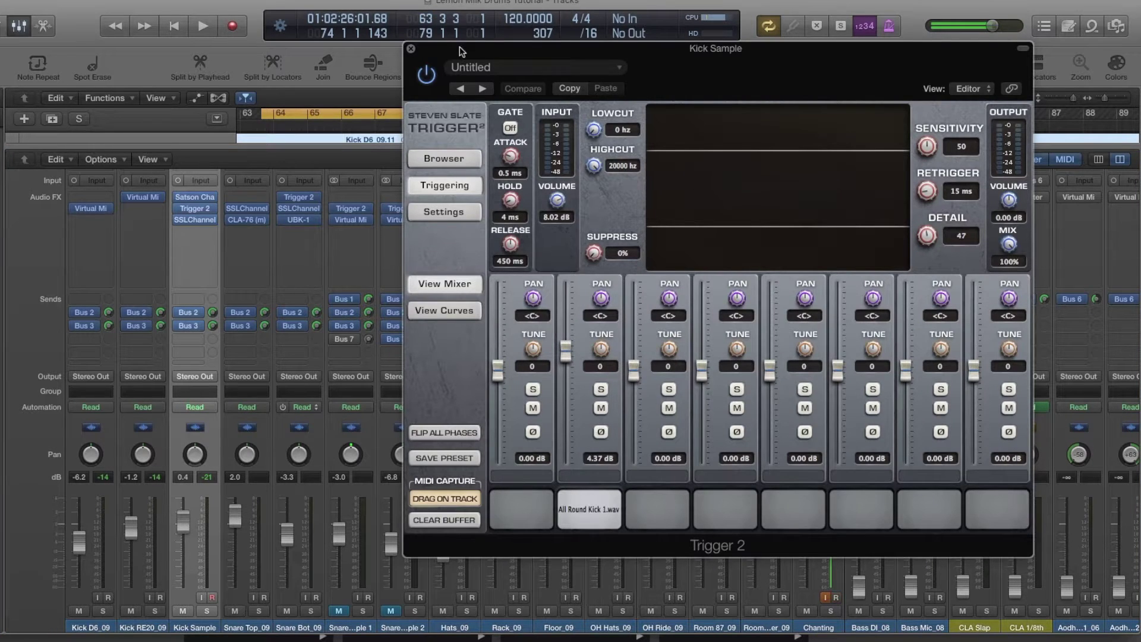
left_click_drag(459, 47, 510, 88)
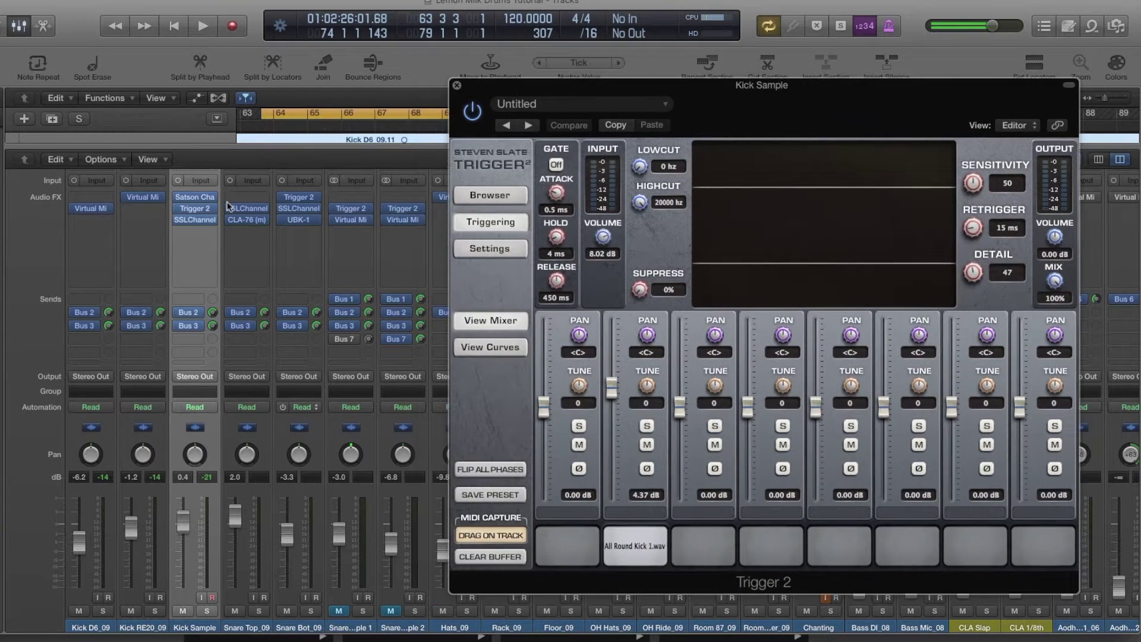
left_click(209, 220)
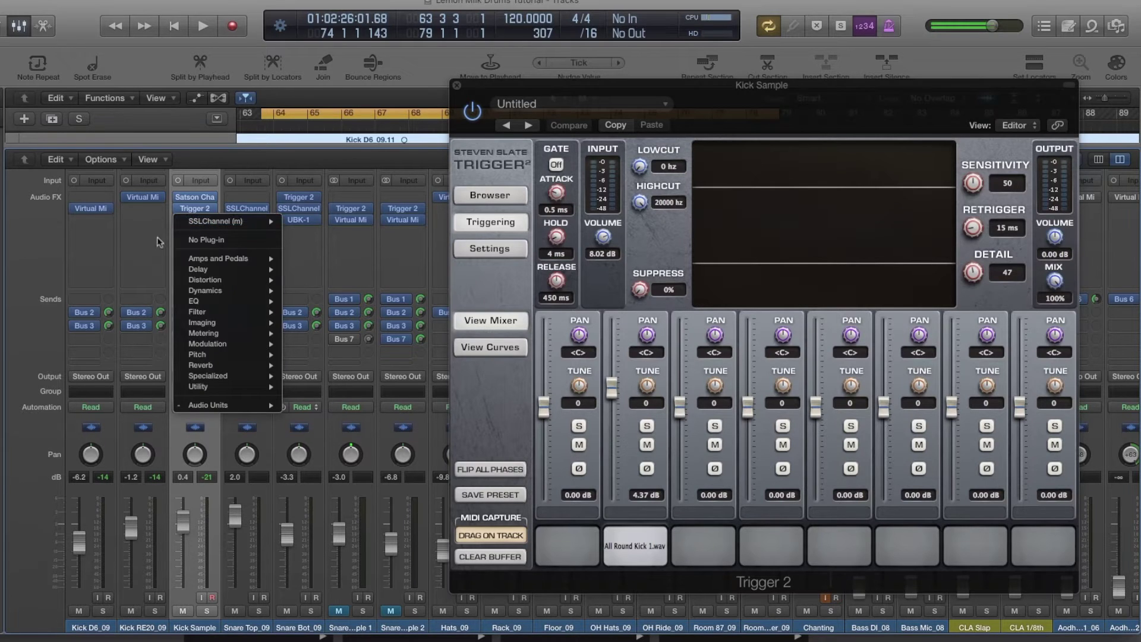
left_click(201, 223)
left_click(198, 220)
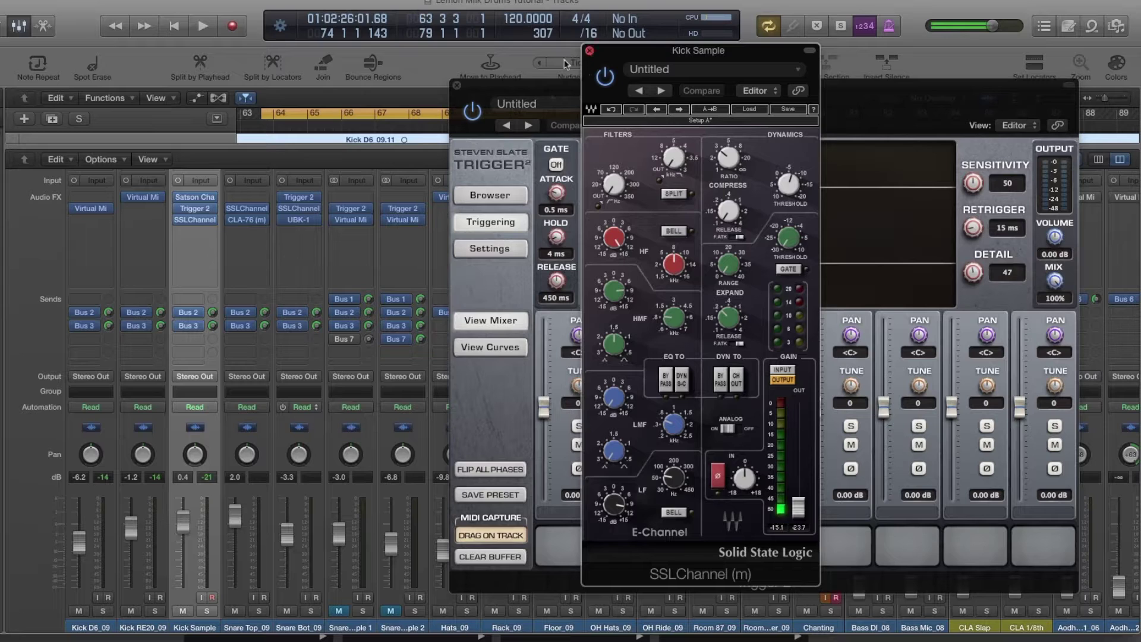
left_click(590, 51)
Step: Recheck the Virtual Mix Rack settings on Kick RE20 and Kick D6 and close both plug-ins
left_click(139, 199)
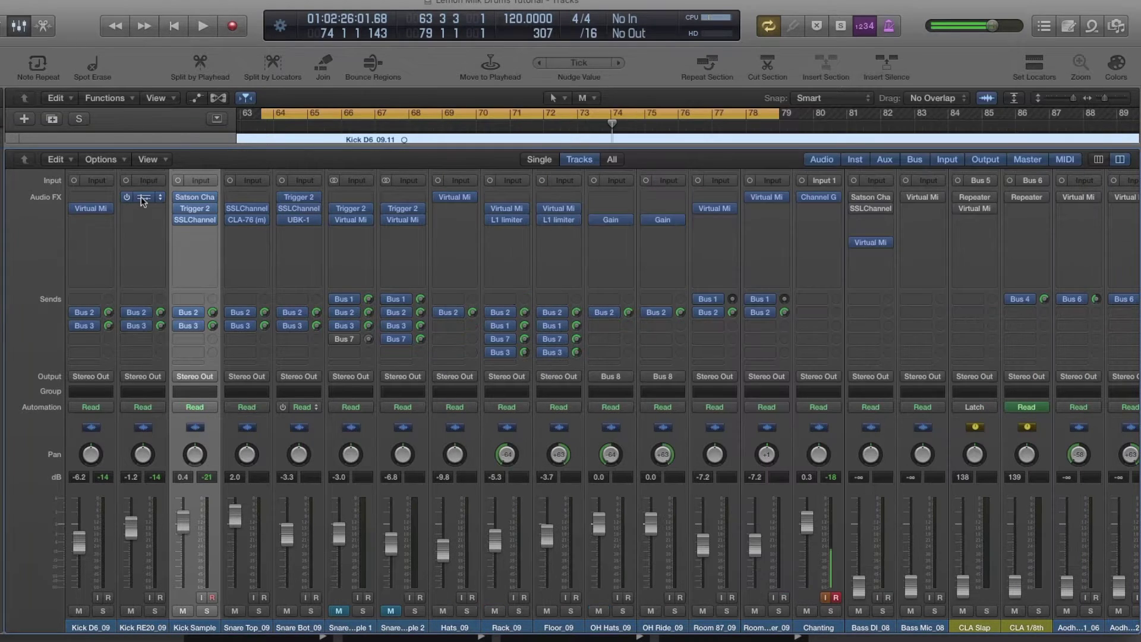
left_click(491, 78)
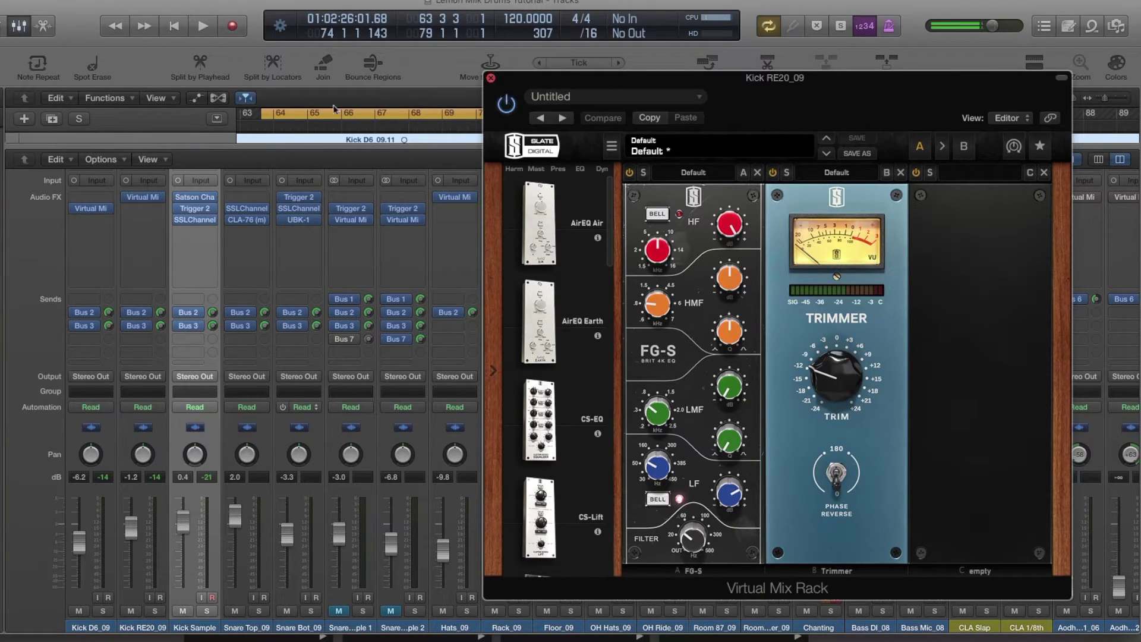
left_click(93, 208)
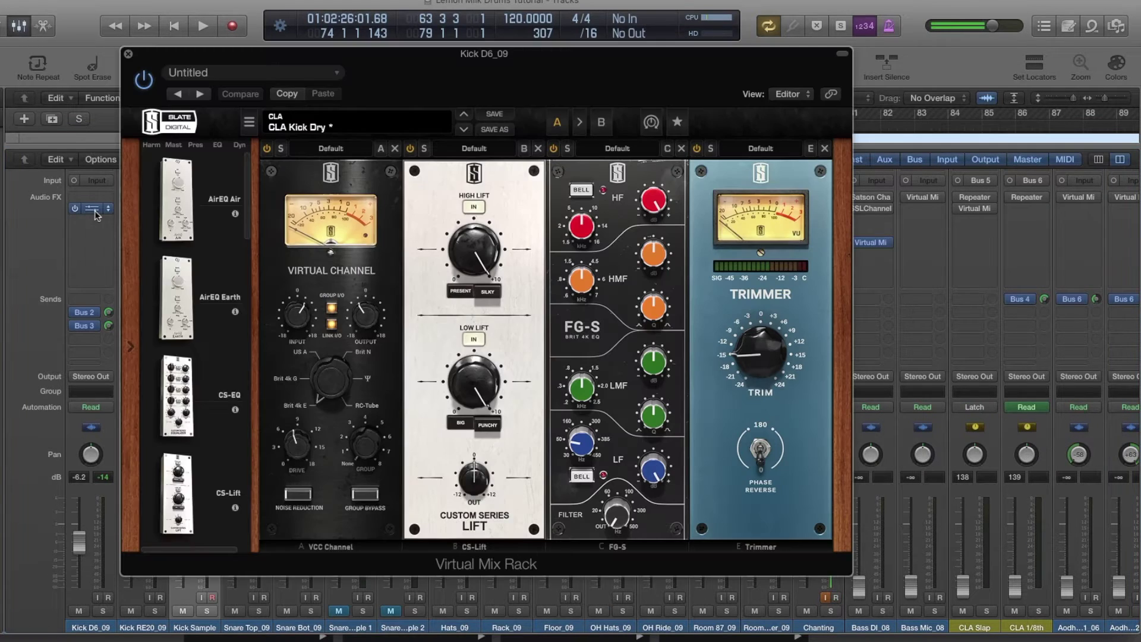
left_click_drag(168, 62, 250, 73)
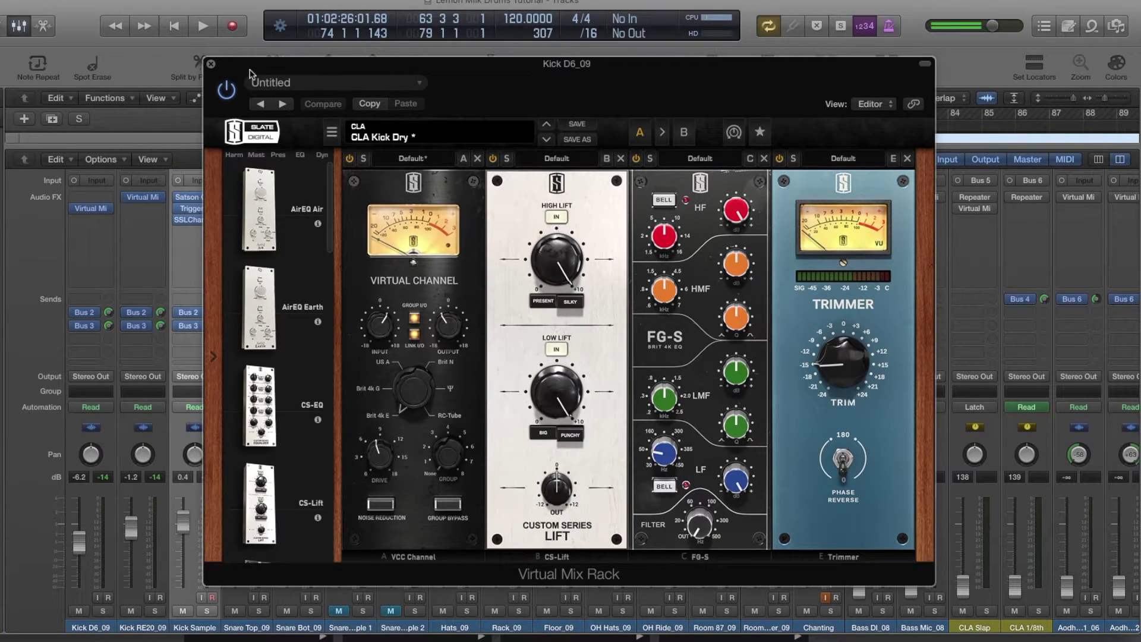
left_click(211, 64)
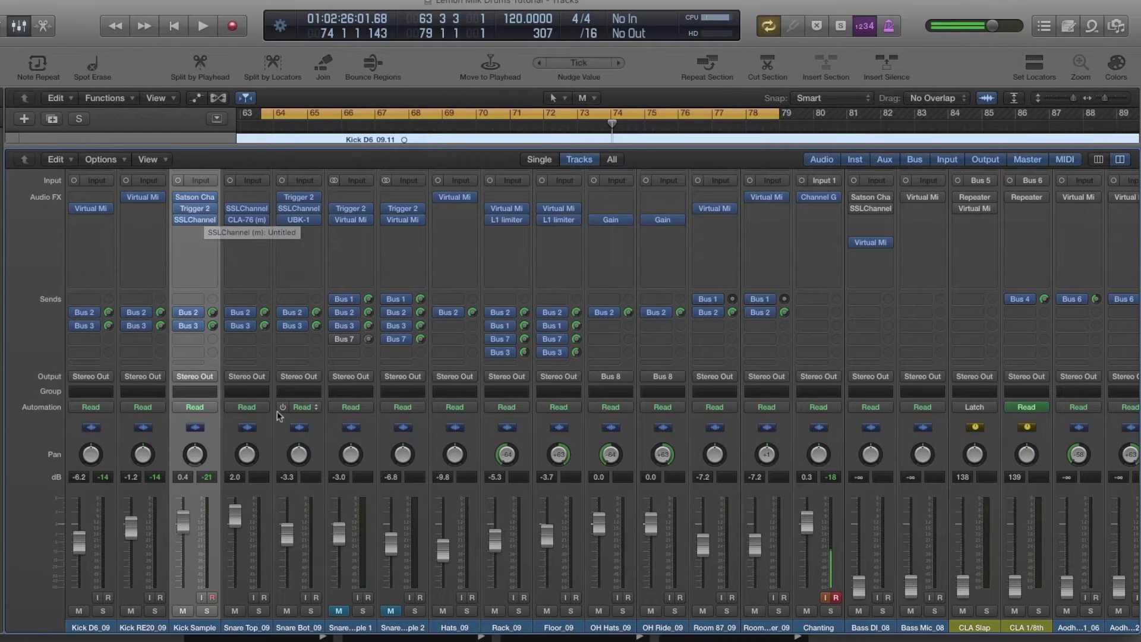
Step: Briefly solo and unsolo Snare Top, and examine the gate, compression and EQ settings of its SSLChannel
left_click(260, 611)
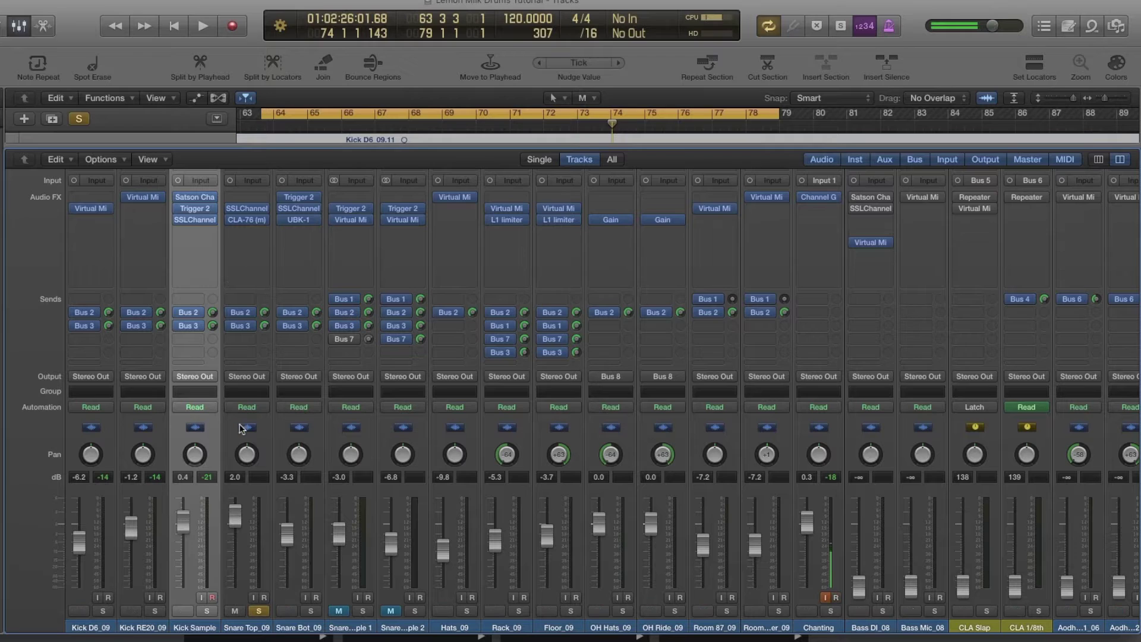
left_click(259, 611)
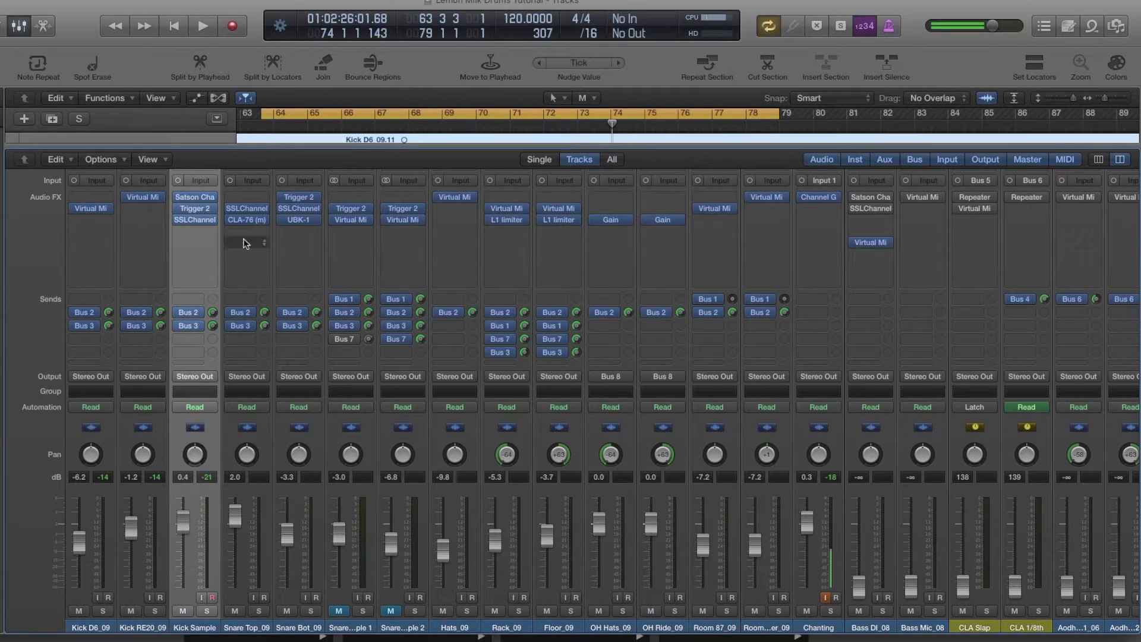
left_click(247, 208)
left_click_drag(57, 43, 737, 67)
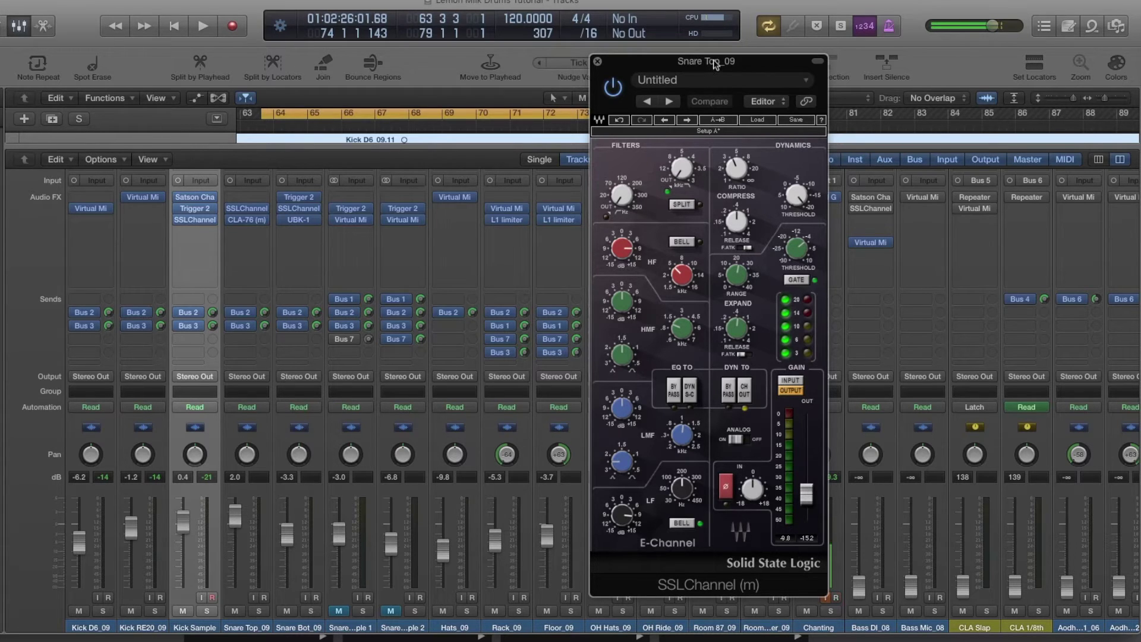
left_click_drag(715, 64, 703, 56)
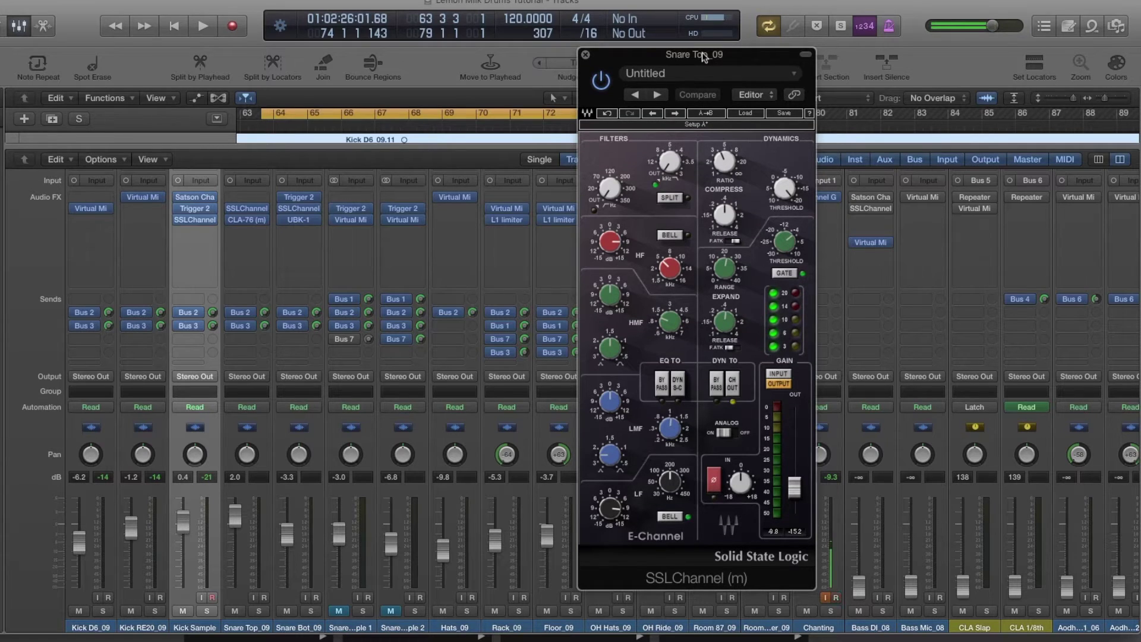
mouse_move(614, 253)
Step: Review the gate settings in Snare Bot's Trigger 2 plug-in and close it
left_click(296, 197)
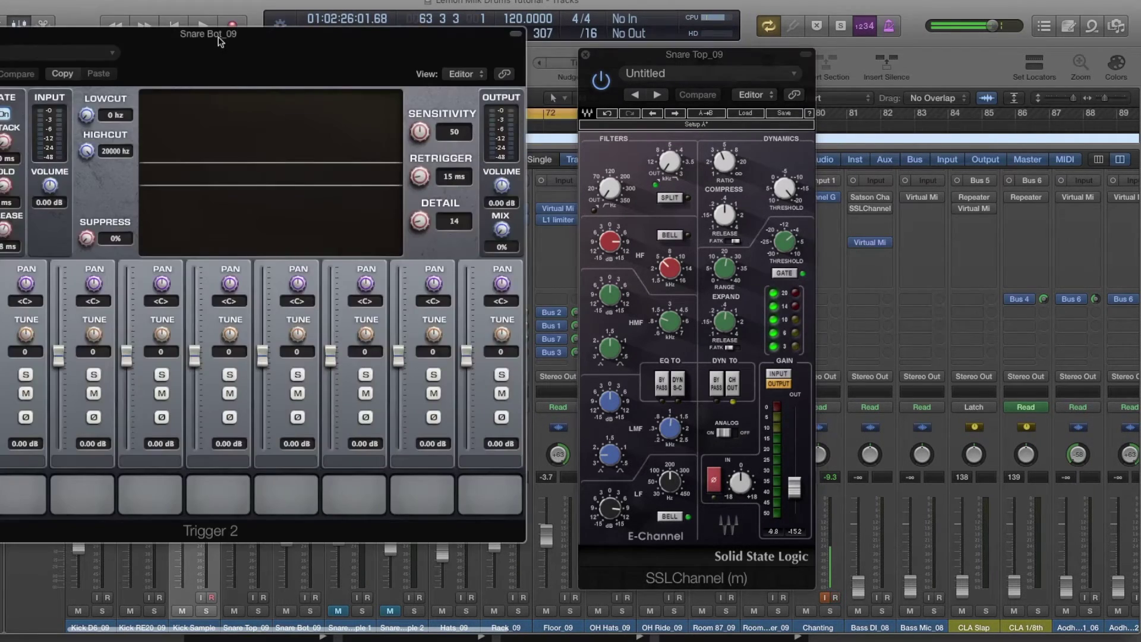
left_click_drag(219, 40, 414, 76)
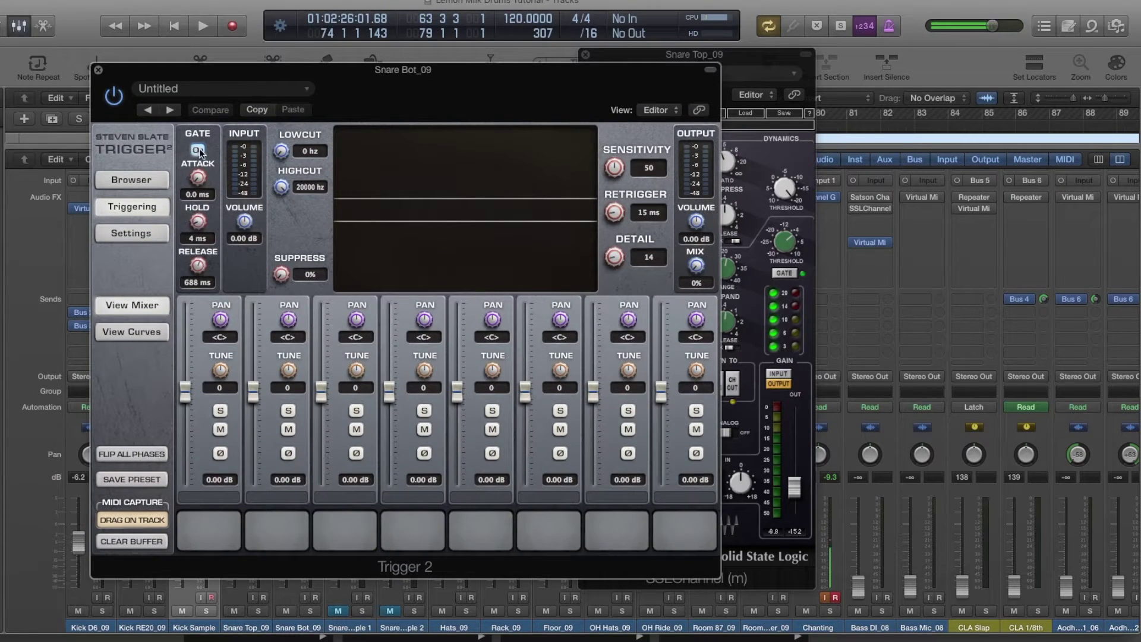
left_click(98, 69)
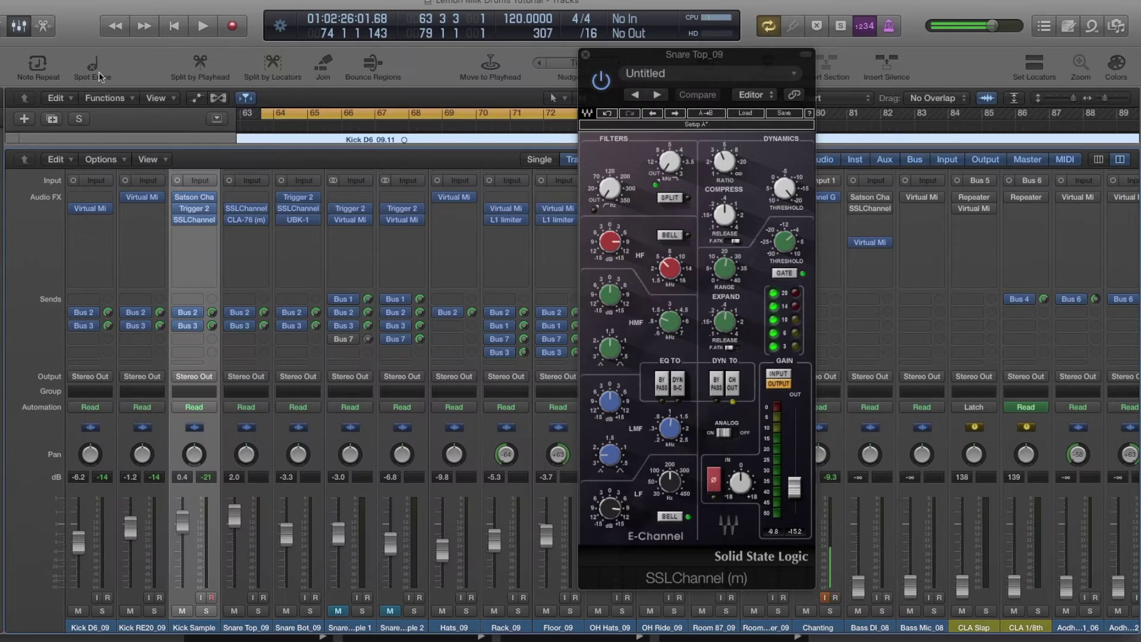
Step: Place Snare Bot's SSLChannel beside Snare Top's and examine its filter and EQ settings
left_click(301, 210)
left_click_drag(94, 37, 479, 81)
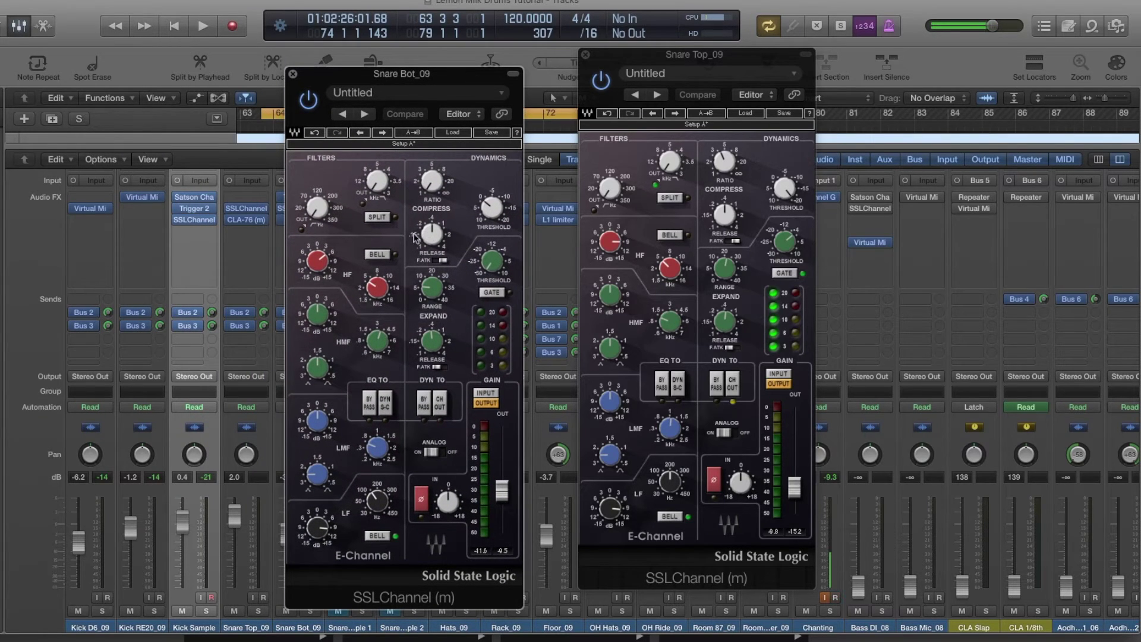
mouse_move(374, 290)
mouse_move(327, 533)
left_click_drag(391, 77, 407, 66)
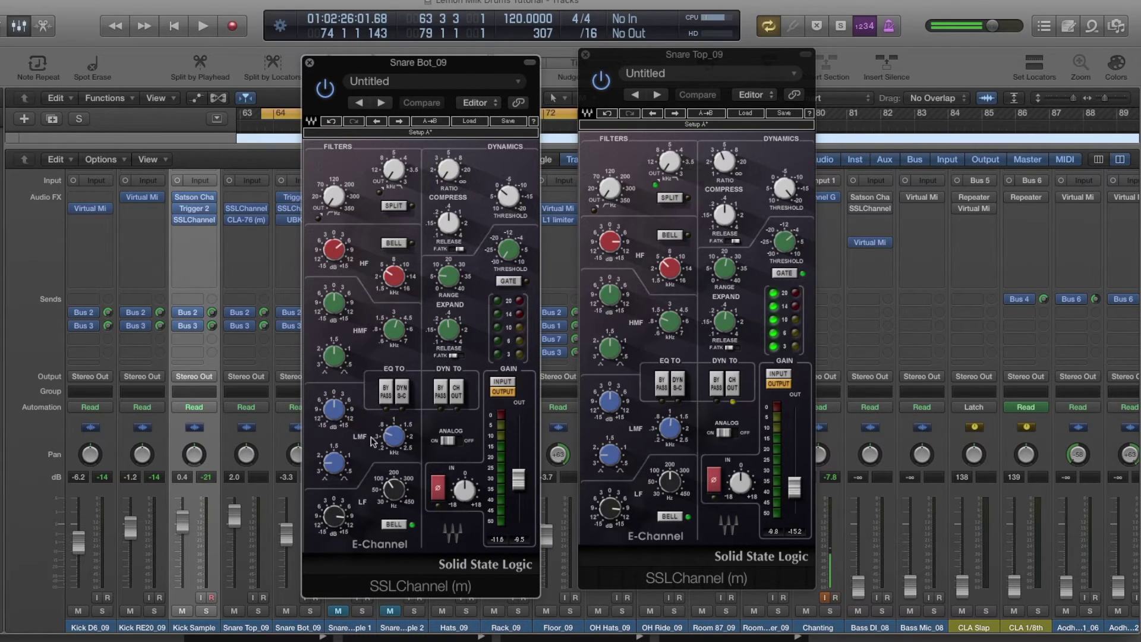
mouse_move(347, 200)
left_click_drag(321, 62, 428, 57)
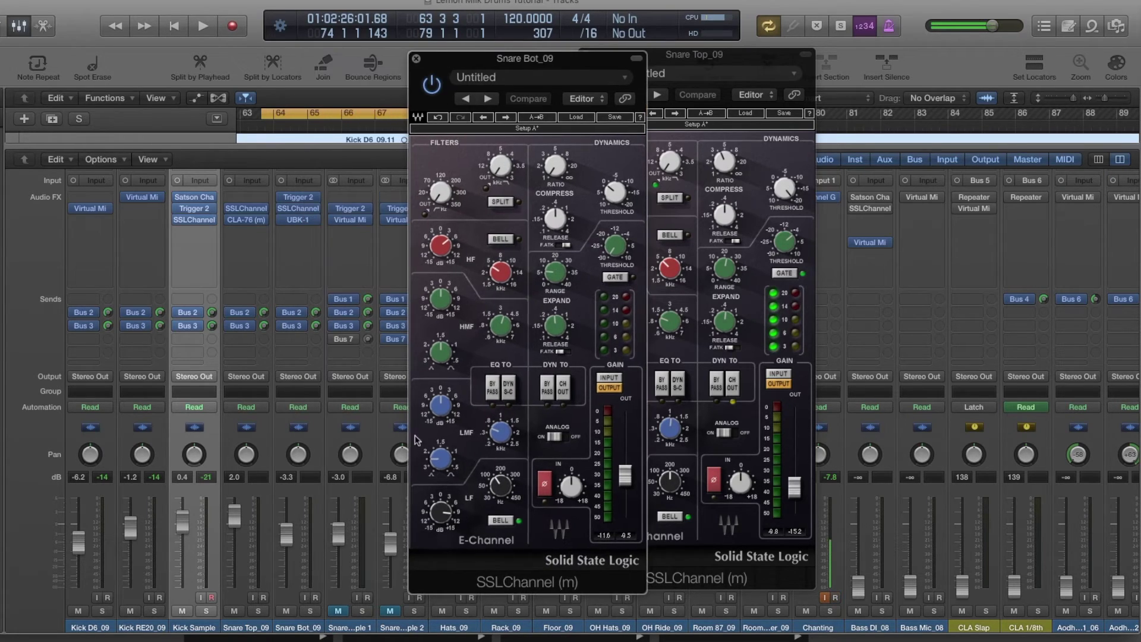
Step: Solo the Snare Top and Snare Bot channels together and start playback to hear them
left_click(259, 611)
left_click(260, 611)
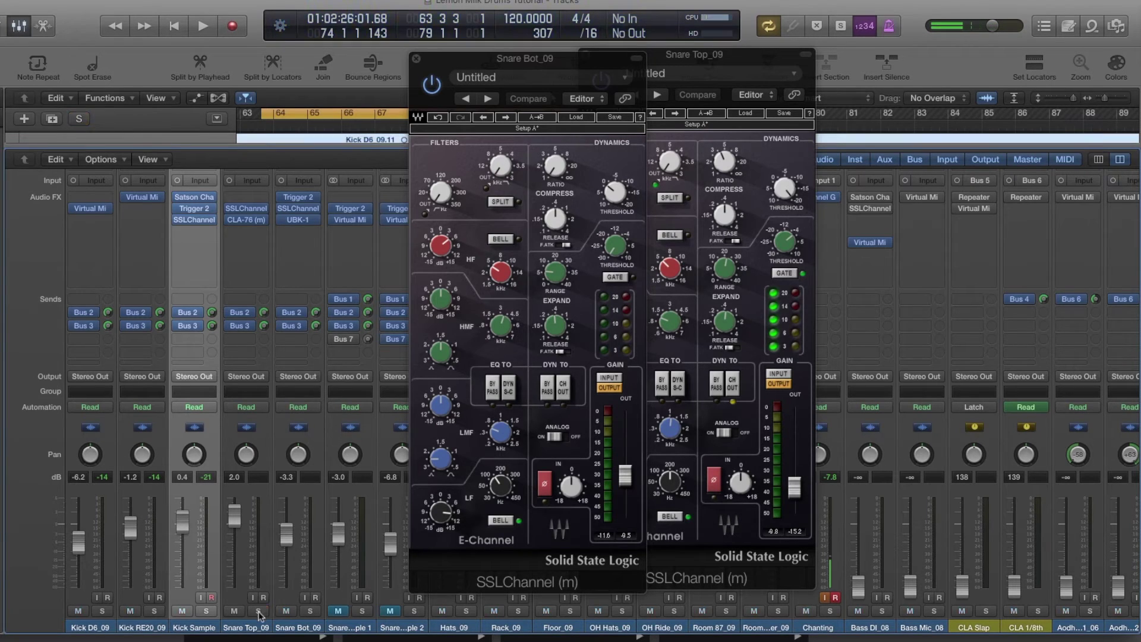
left_click(310, 613)
left_click(259, 613)
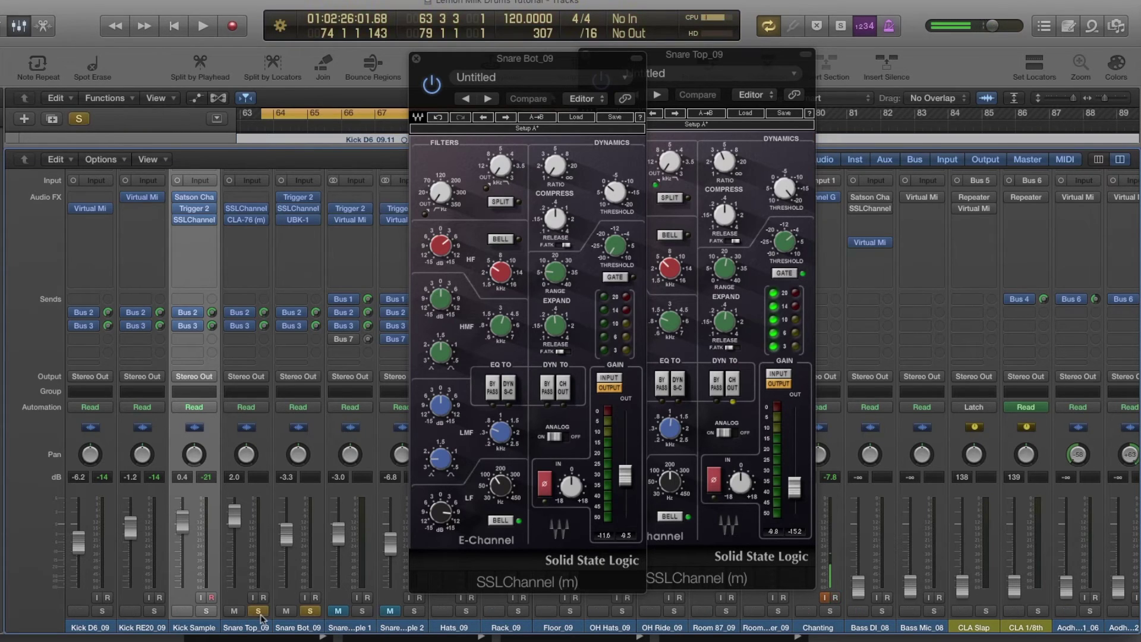
key("space")
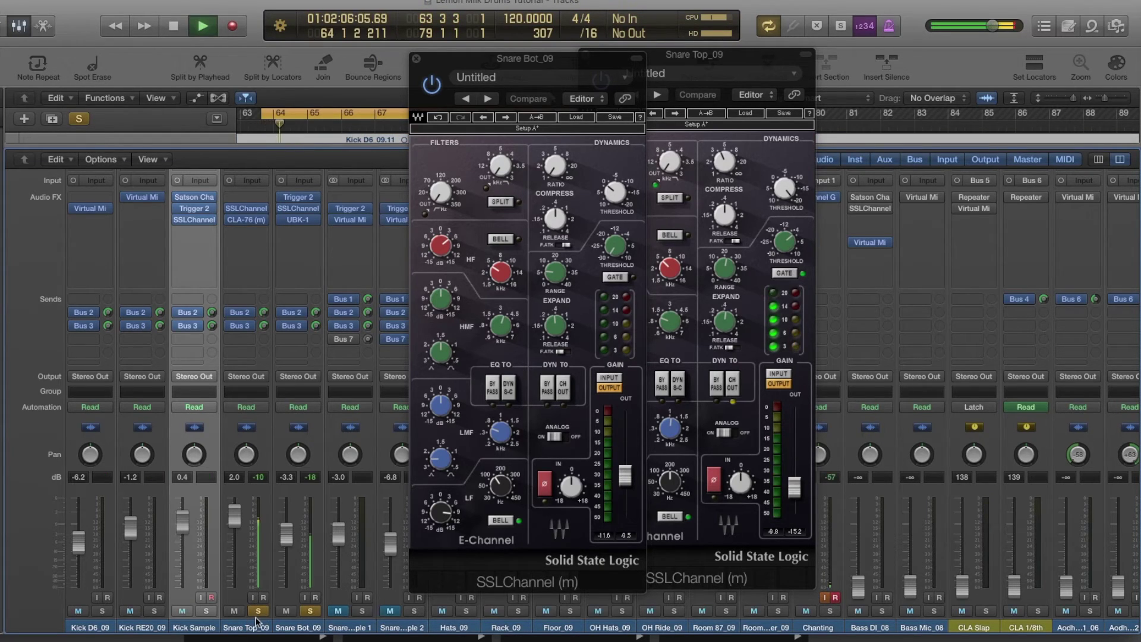
Step: During playback, view Snare Top's SSLChannel on its own and bring back Snare Bot's SSLChannel
left_click(509, 70)
key("super+w")
left_click_drag(605, 61, 400, 73)
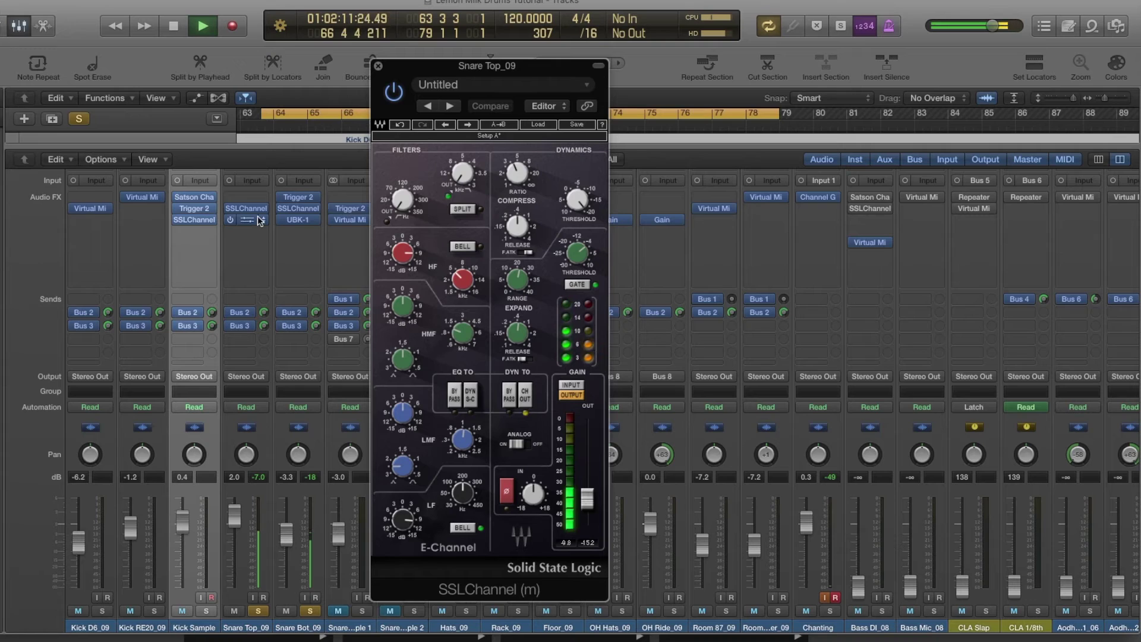
left_click(298, 208)
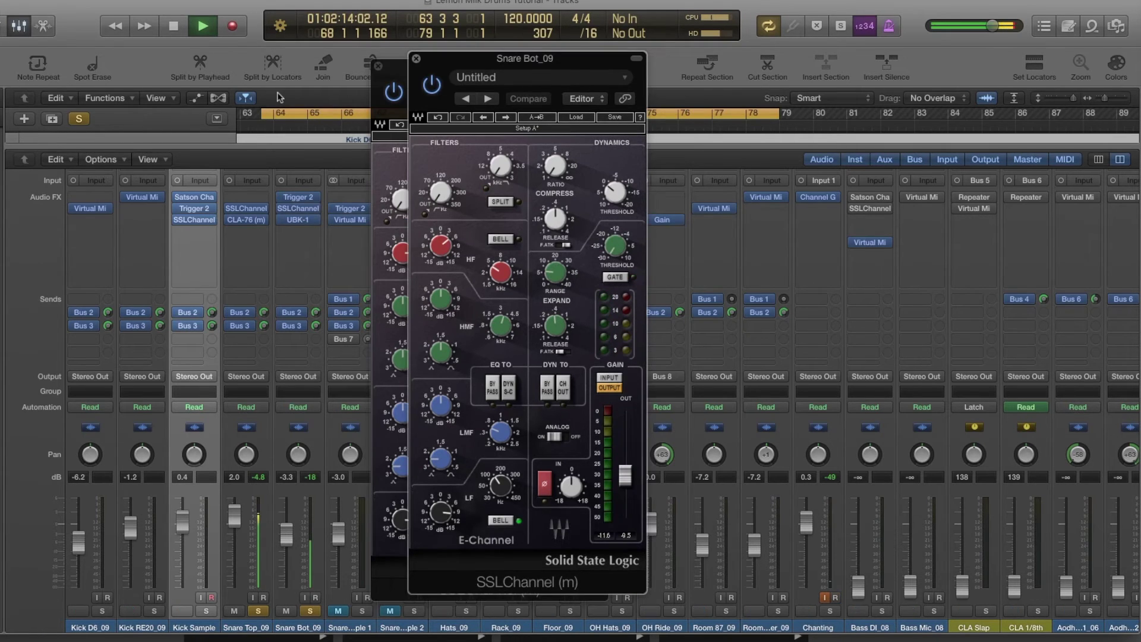
Step: Place Snare Bot's SSLChannel beside Snare Top's and open Snare Top's CLA-76 compressor clear of Snare Top's SSLChannel during playback
left_click_drag(476, 63, 684, 67)
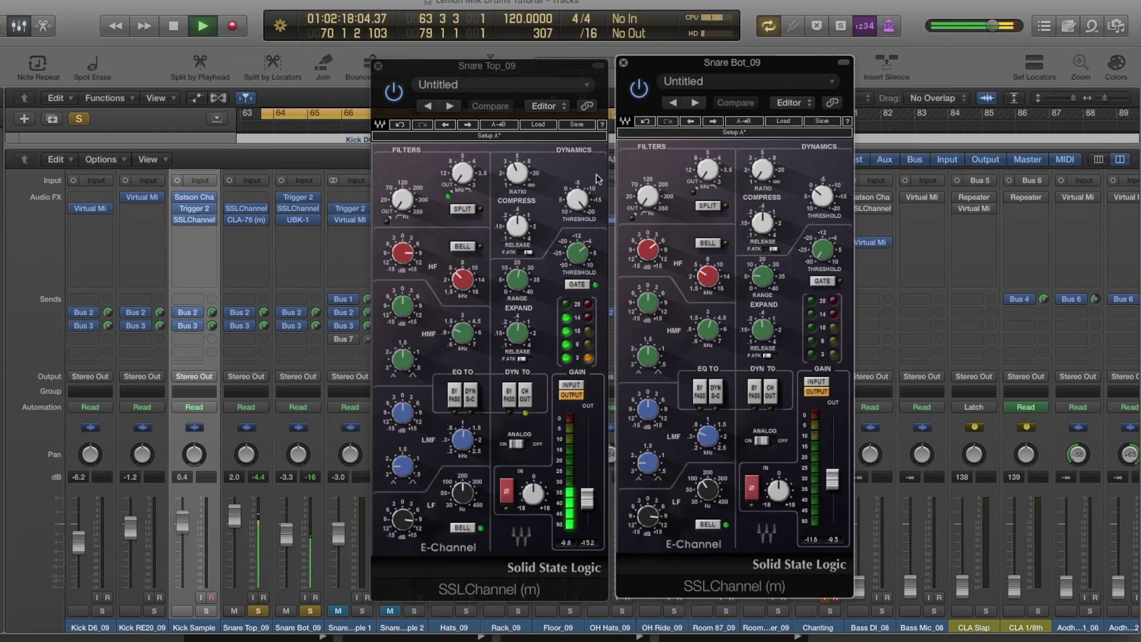
left_click(246, 219)
left_click_drag(230, 42, 865, 341)
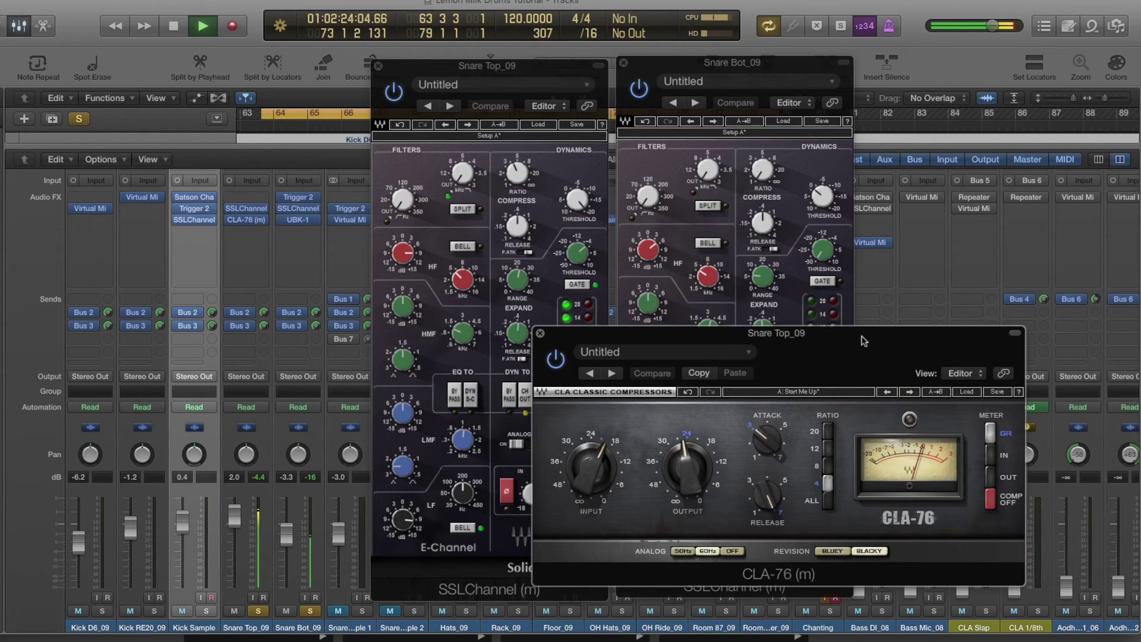
left_click_drag(864, 340, 964, 319)
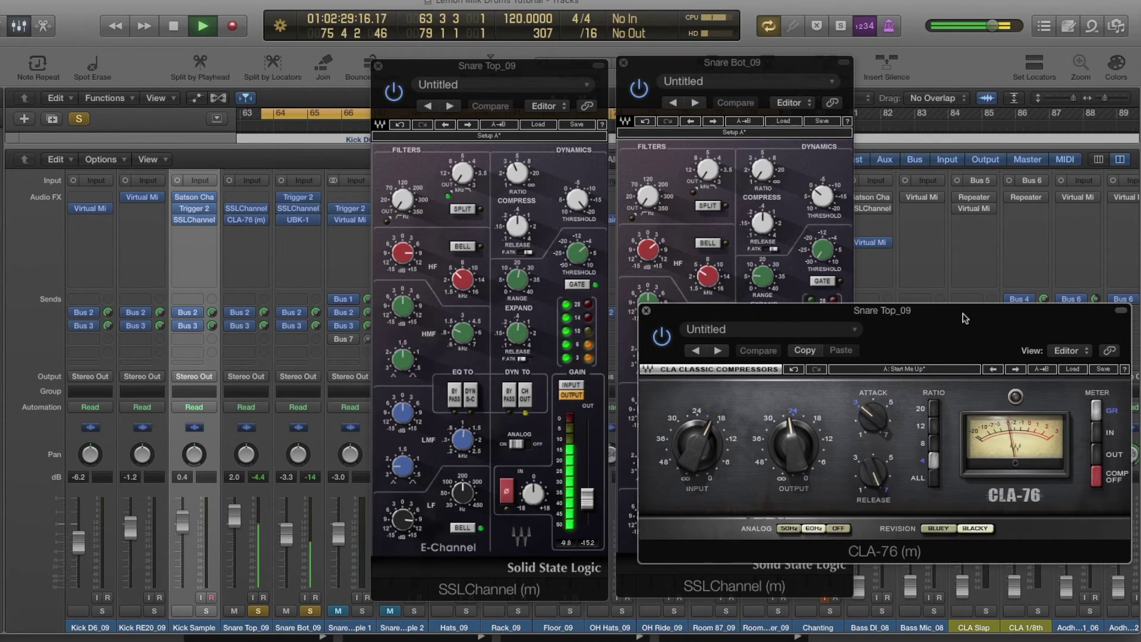
Step: Stop playback and clear the solos on the Snare Top and Snare Bot channels
key("space")
left_click(310, 611, "alt")
left_click(310, 611)
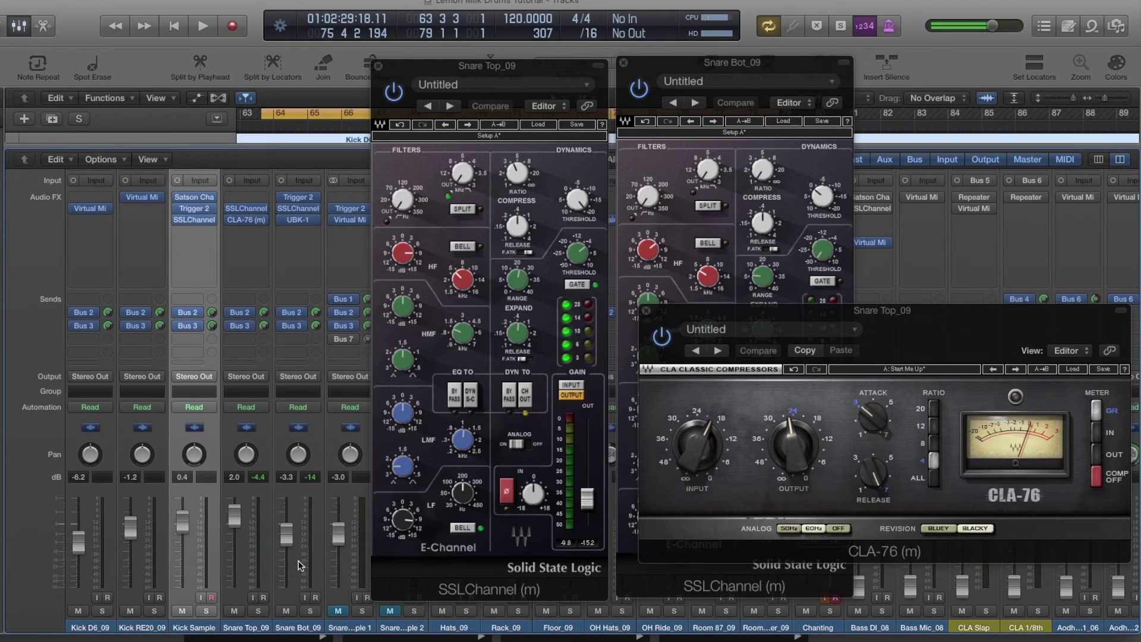
Step: Examine the low-mid EQ in Snare Top's SSLChannel and the settings of its CLA-76 compressor
left_click(403, 465)
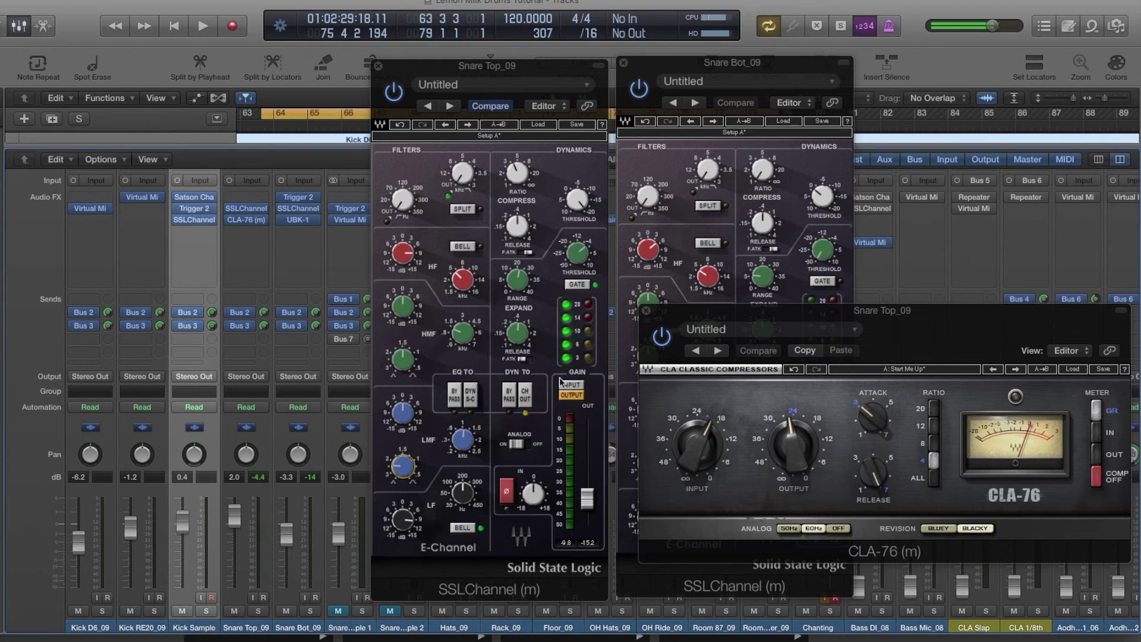
left_click_drag(824, 317, 811, 301)
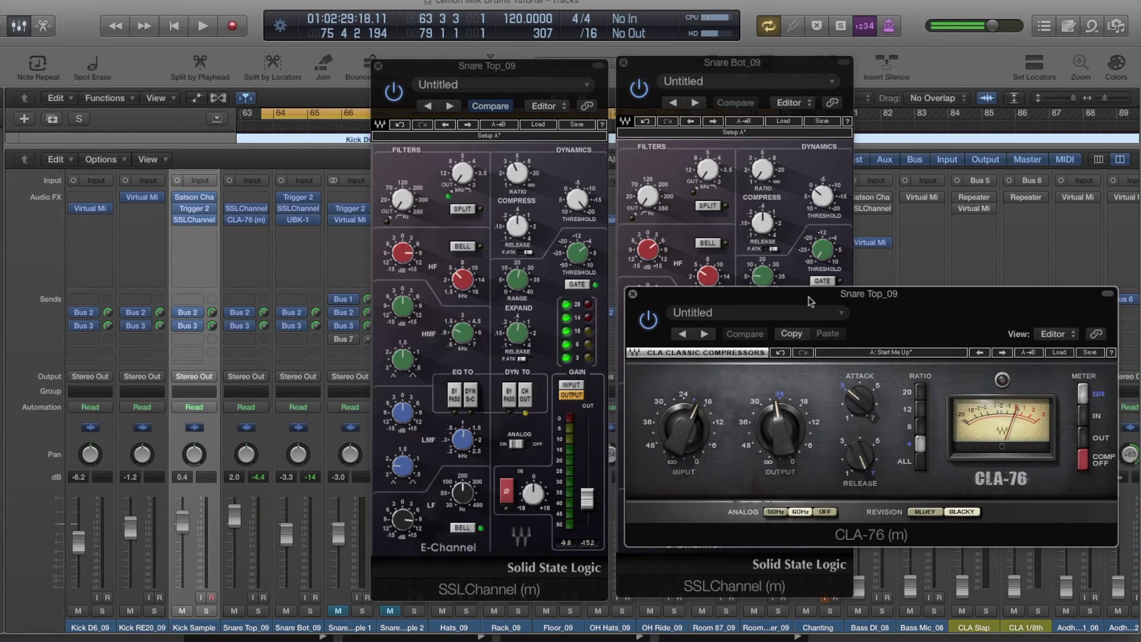